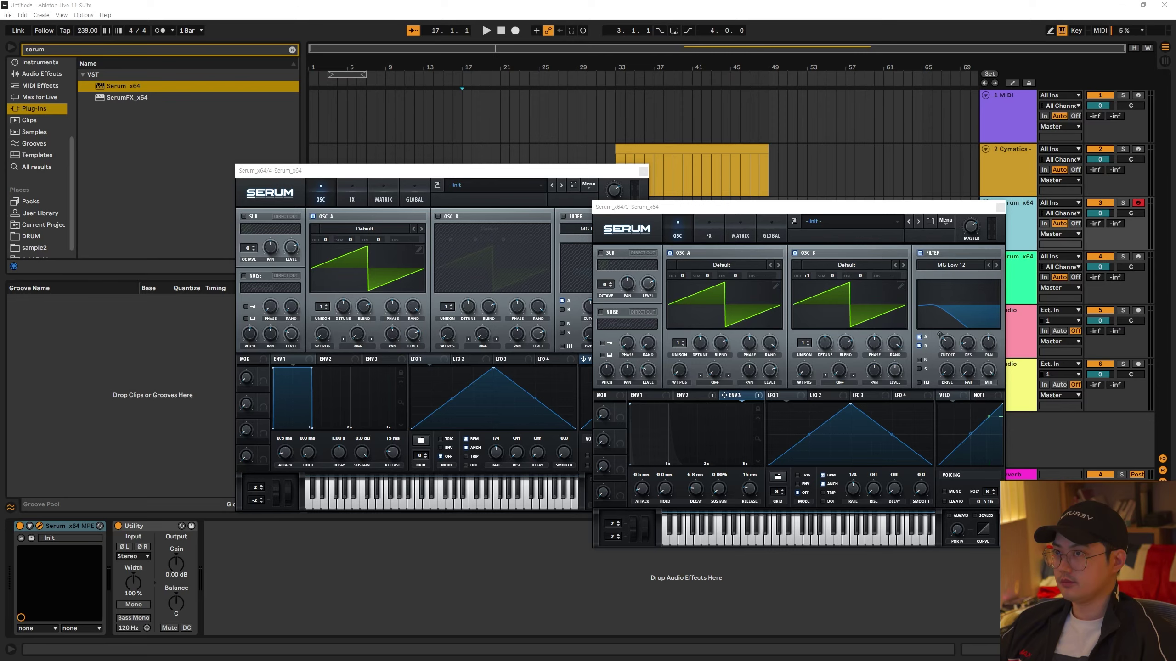
# Review the envelope 1 shape of the finished Serum patch on track 3 and put its window aside
pyautogui.moveTo(787, 206); pyautogui.dragTo(766, 242)
pyautogui.click(808, 216)
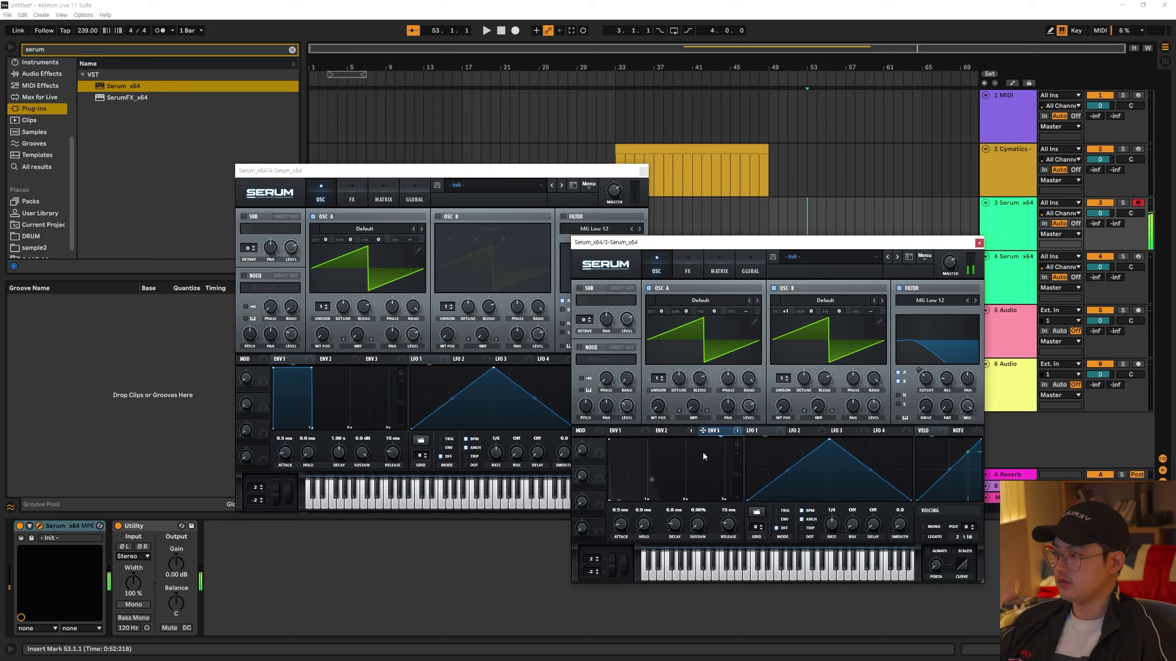
pyautogui.click(630, 434)
pyautogui.moveTo(763, 245); pyautogui.dragTo(760, 201)
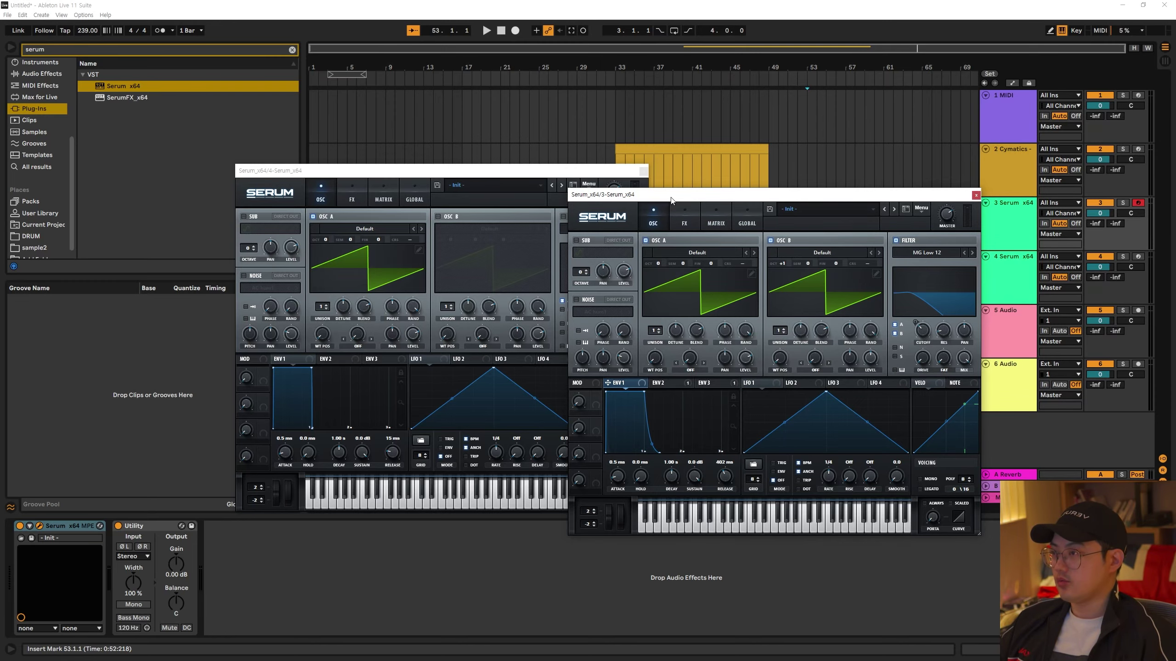
pyautogui.moveTo(739, 199); pyautogui.dragTo(822, 182)
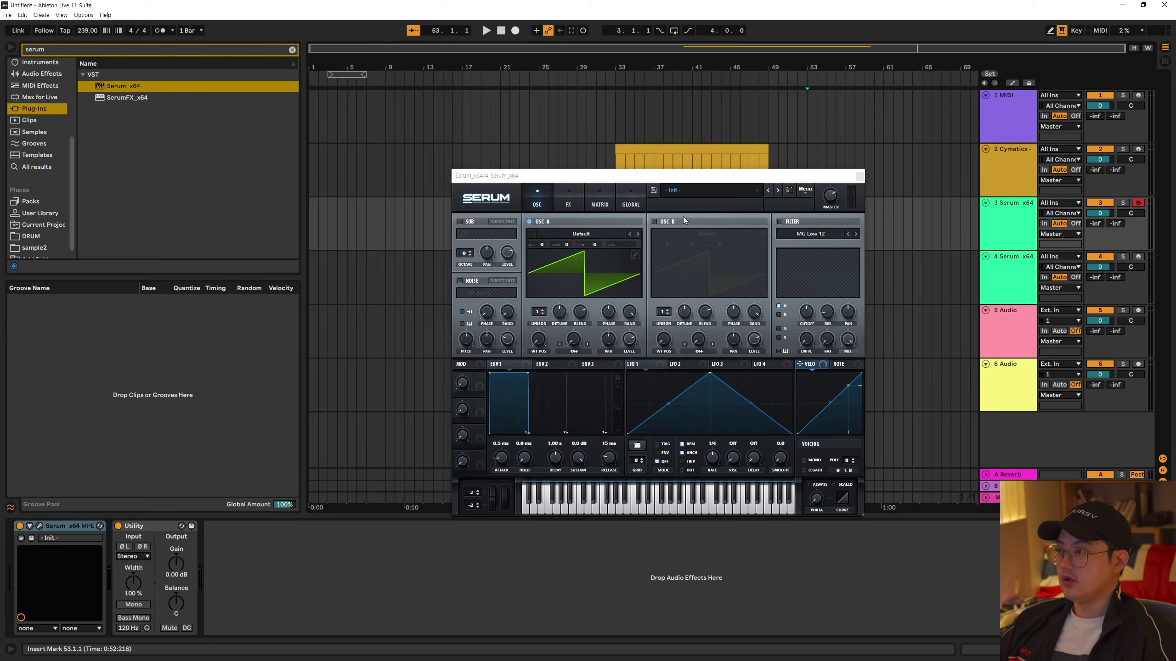
# Enable oscillator B in the track 4 Serum and raise its octave to +1
pyautogui.moveTo(698, 180); pyautogui.dragTo(772, 176)
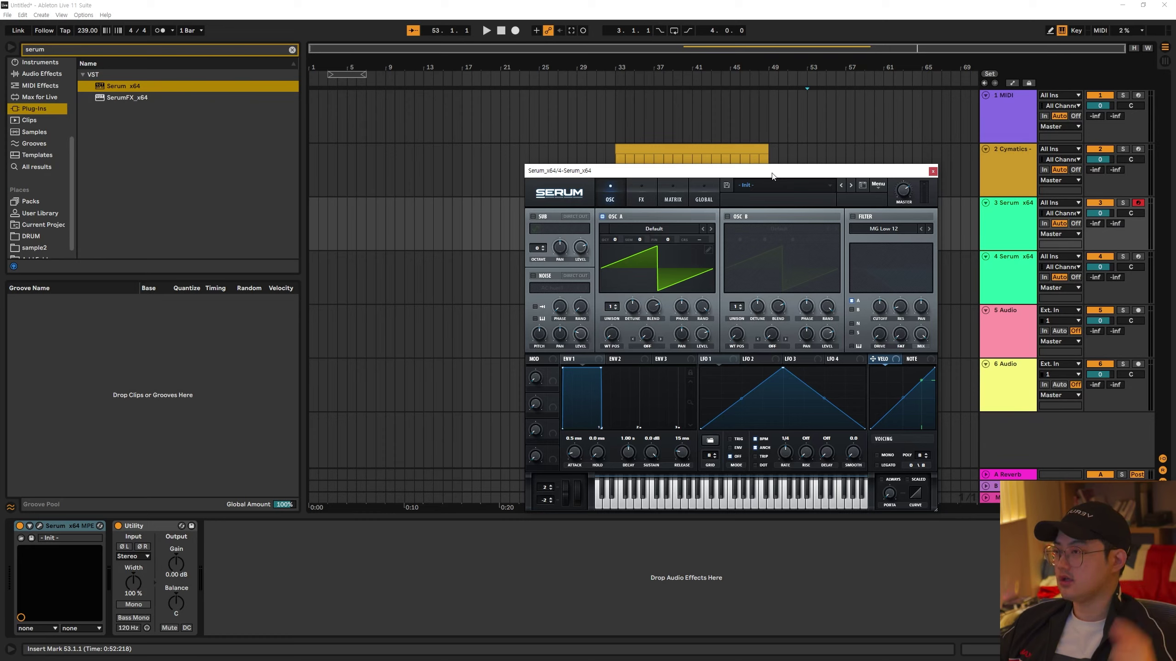
pyautogui.click(727, 216)
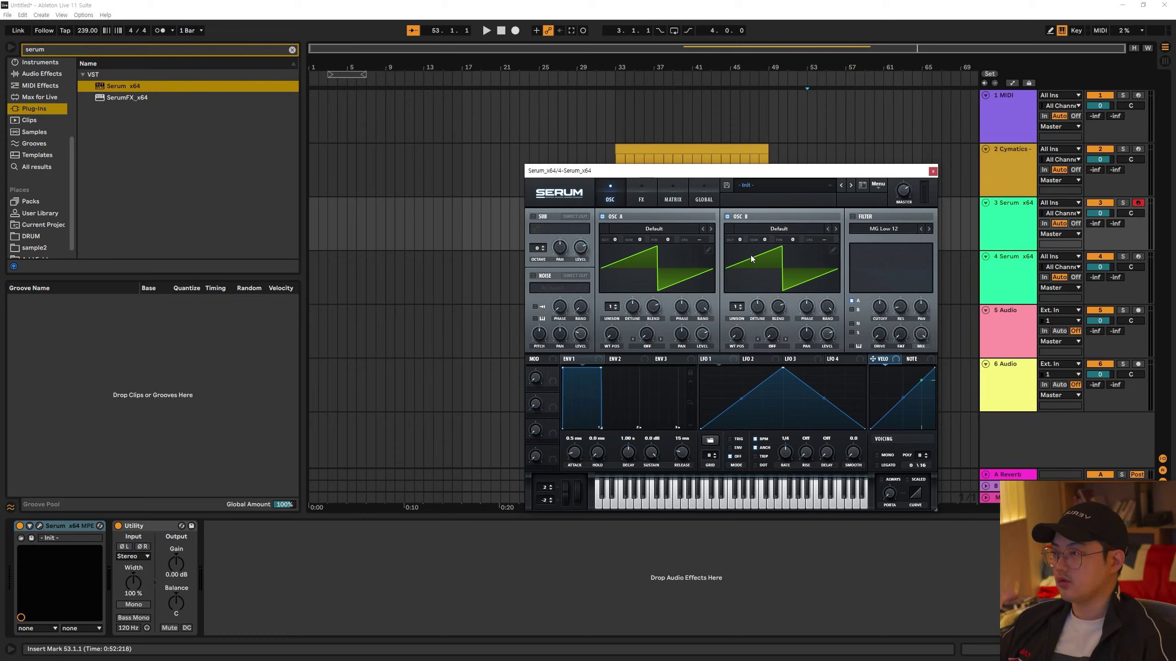
pyautogui.moveTo(740, 238); pyautogui.dragTo(741, 232)
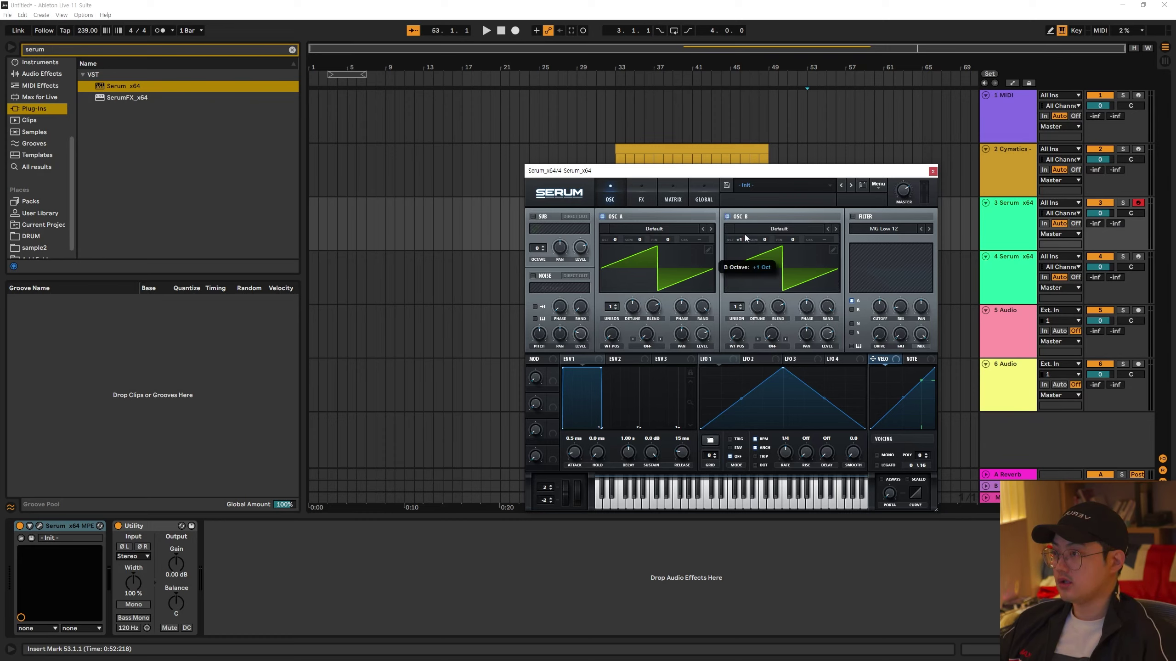
# Check the random phase in track 3's Serum and set oscillator B's random phase to 0% in track 4's Serum
pyautogui.click(480, 278)
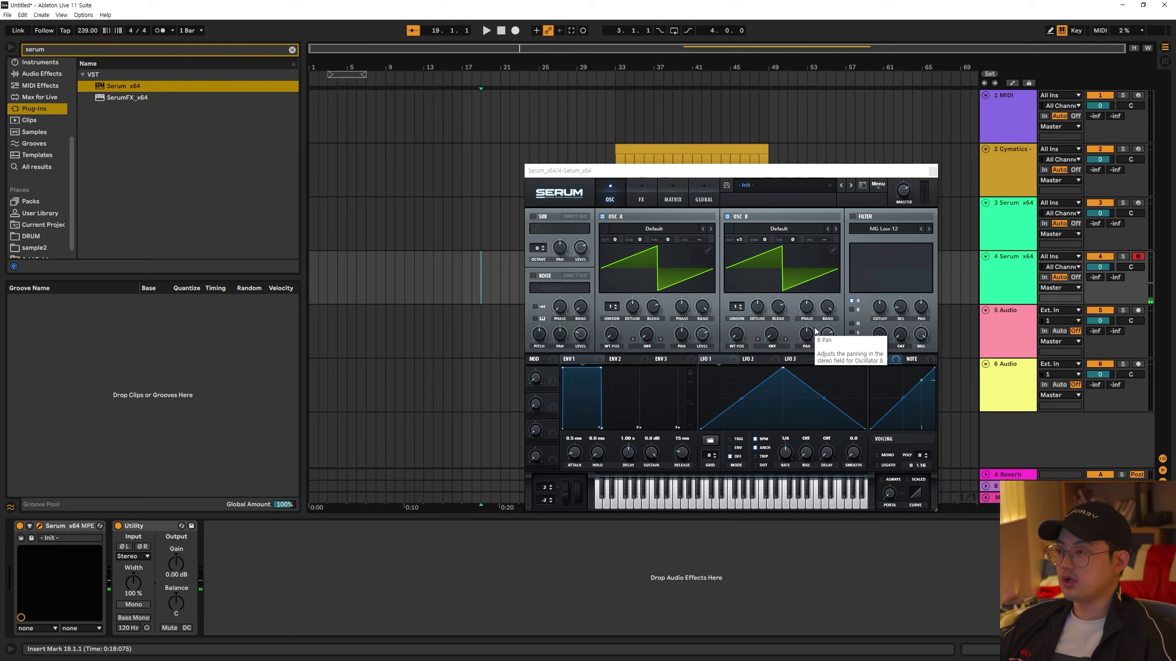
pyautogui.click(416, 222)
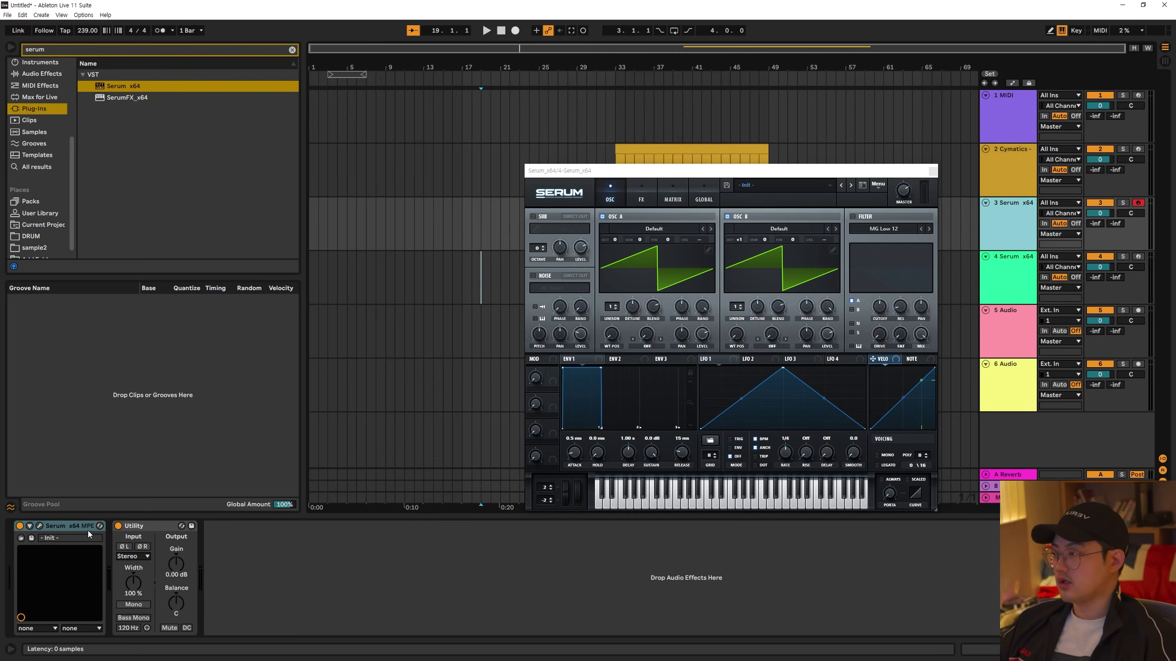
pyautogui.click(39, 525)
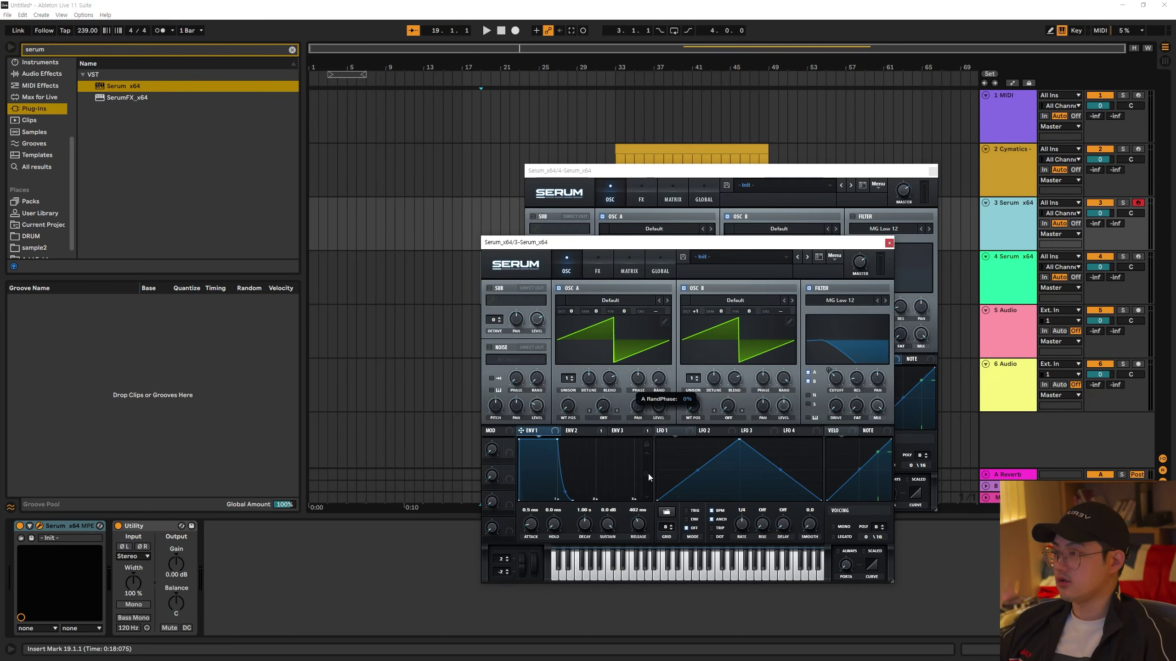
pyautogui.click(888, 242)
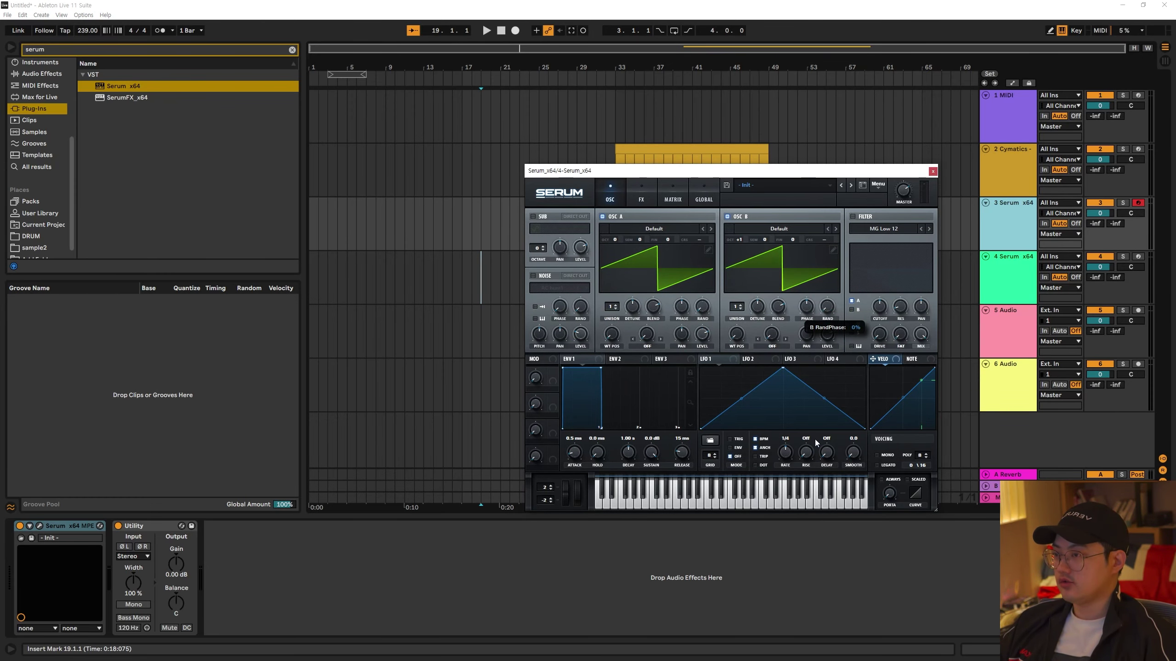
# Audition the raw two-oscillator Serum patch on track 4 by playing a few notes
pyautogui.click(489, 277)
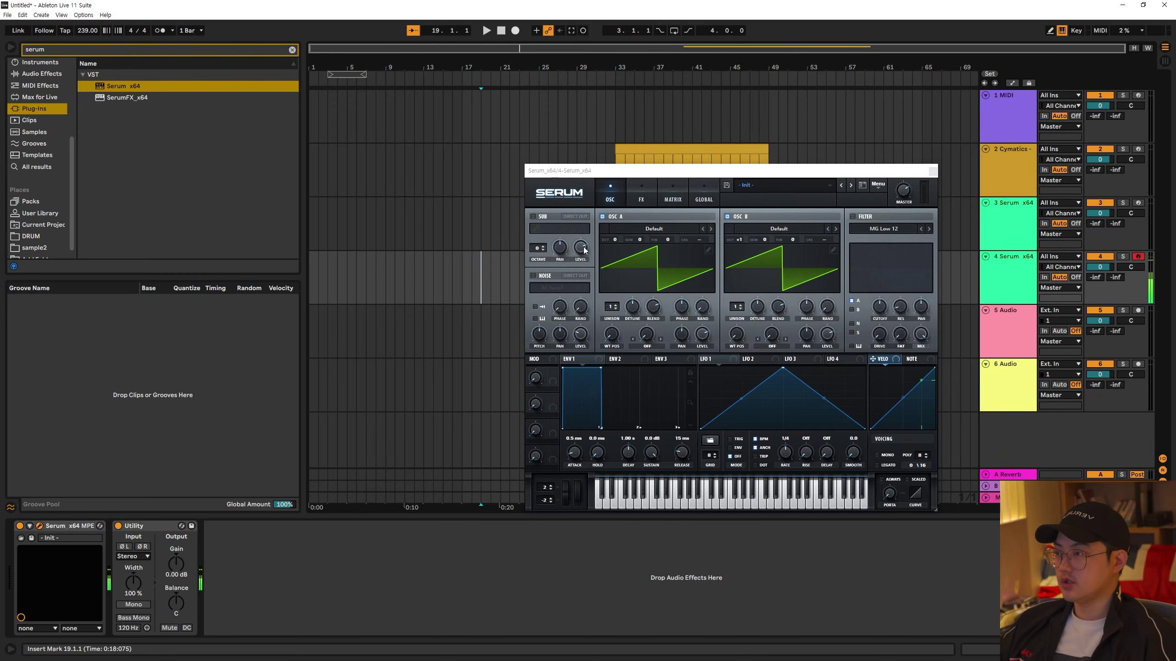
pyautogui.moveTo(621, 172); pyautogui.dragTo(518, 162)
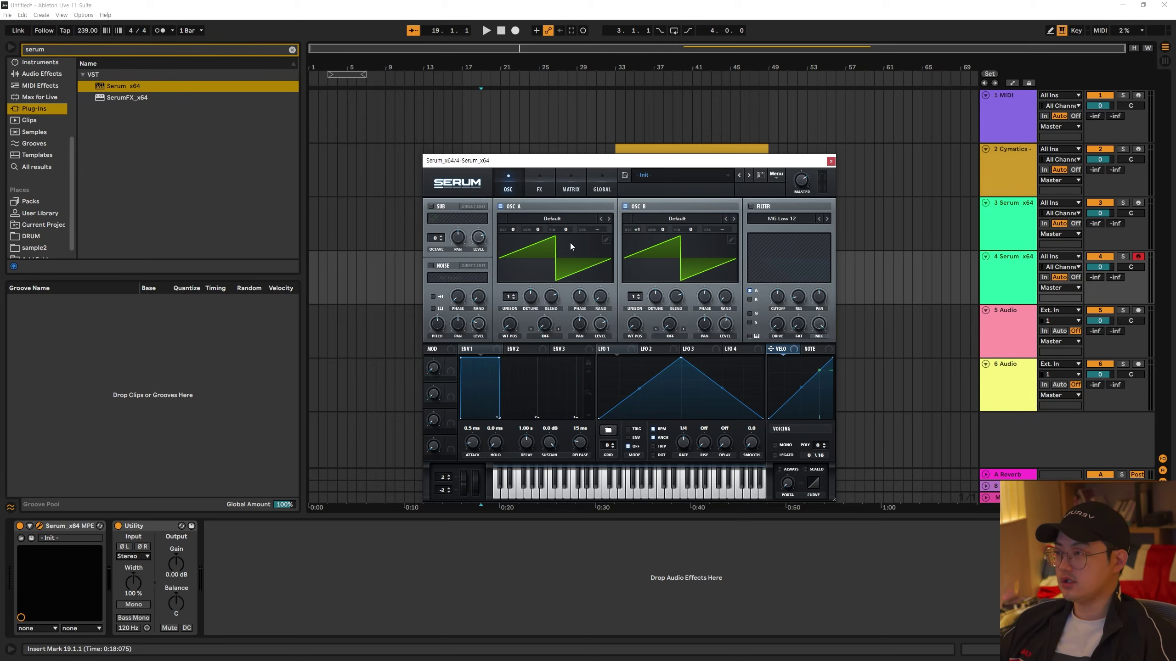
pyautogui.press('g')
pyautogui.press('s')
pyautogui.press('a')
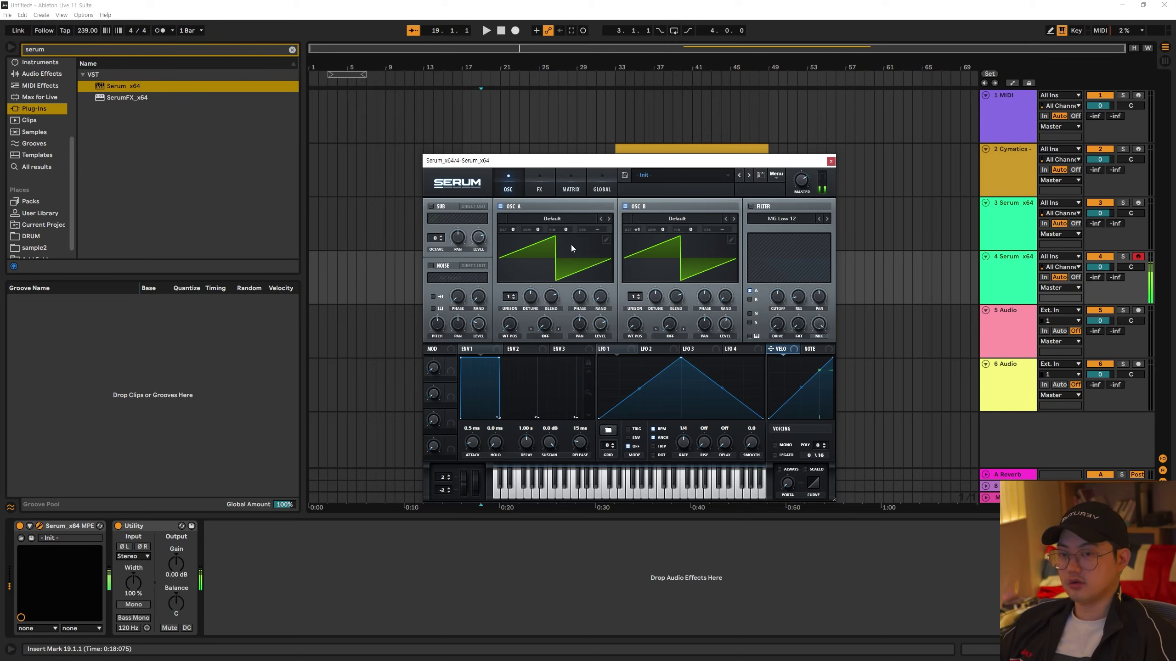
pyautogui.press('s')
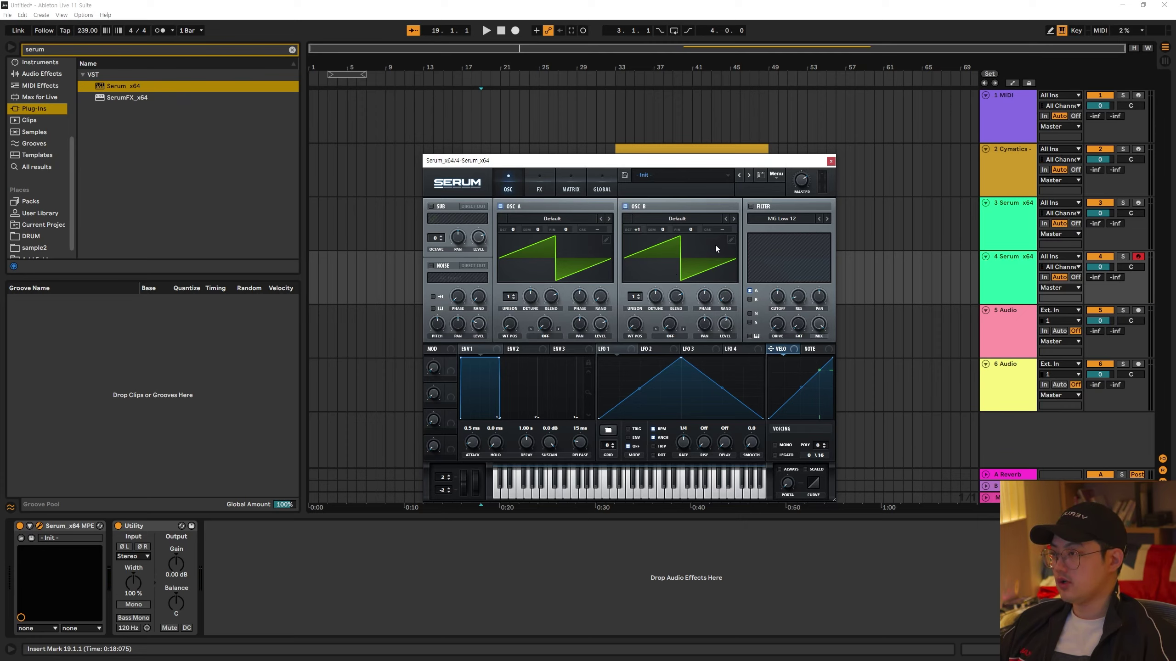
# Enable the MG Low 12 filter and route oscillator B through it along with oscillator A
pyautogui.click(751, 206)
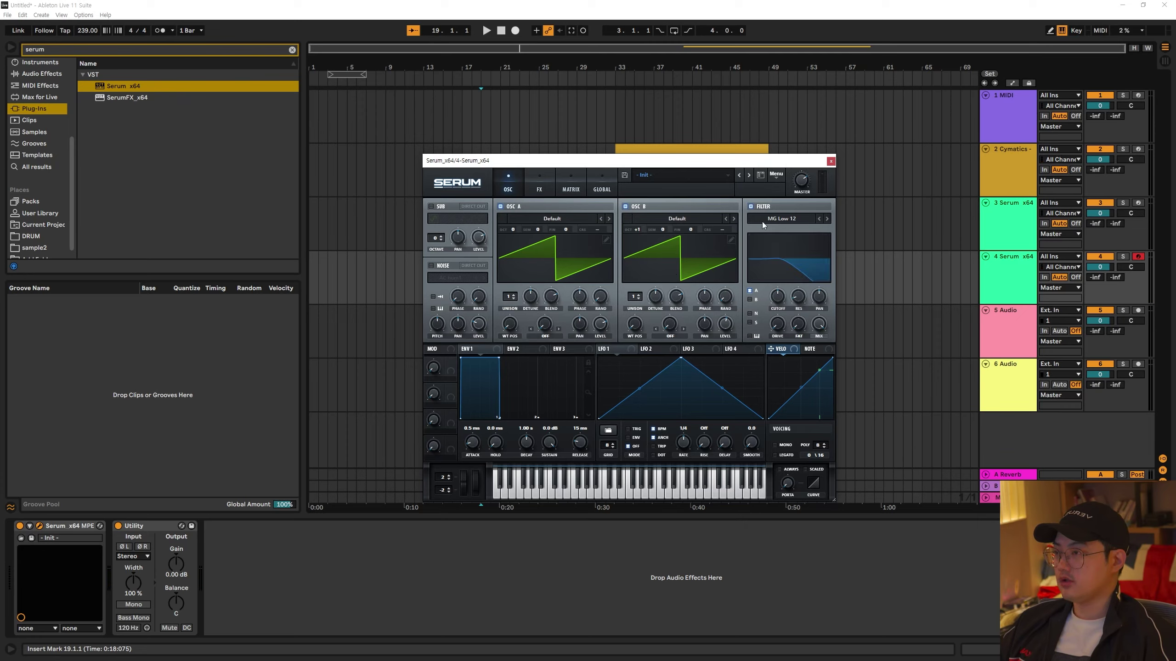
pyautogui.moveTo(787, 284); pyautogui.dragTo(746, 312)
pyautogui.click(749, 299)
pyautogui.moveTo(789, 278); pyautogui.dragTo(782, 314)
# Set envelope 2 to 0% sustain and a 181 ms decay, and assign it to the filter cutoff
pyautogui.click(519, 349)
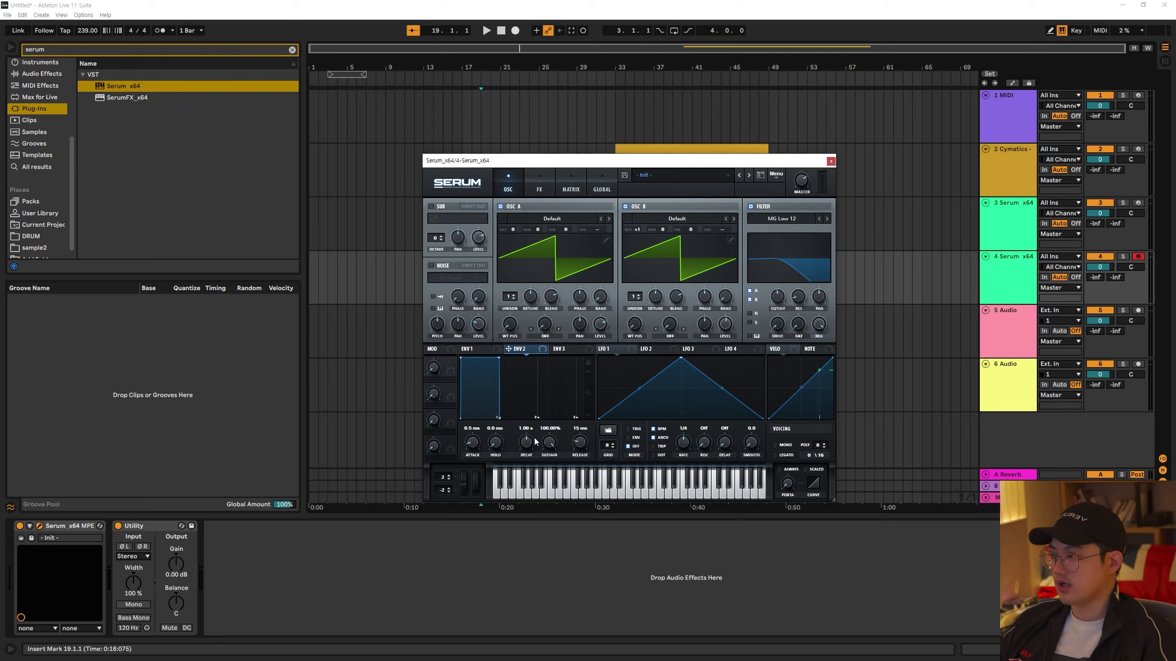
pyautogui.moveTo(549, 442); pyautogui.dragTo(522, 458)
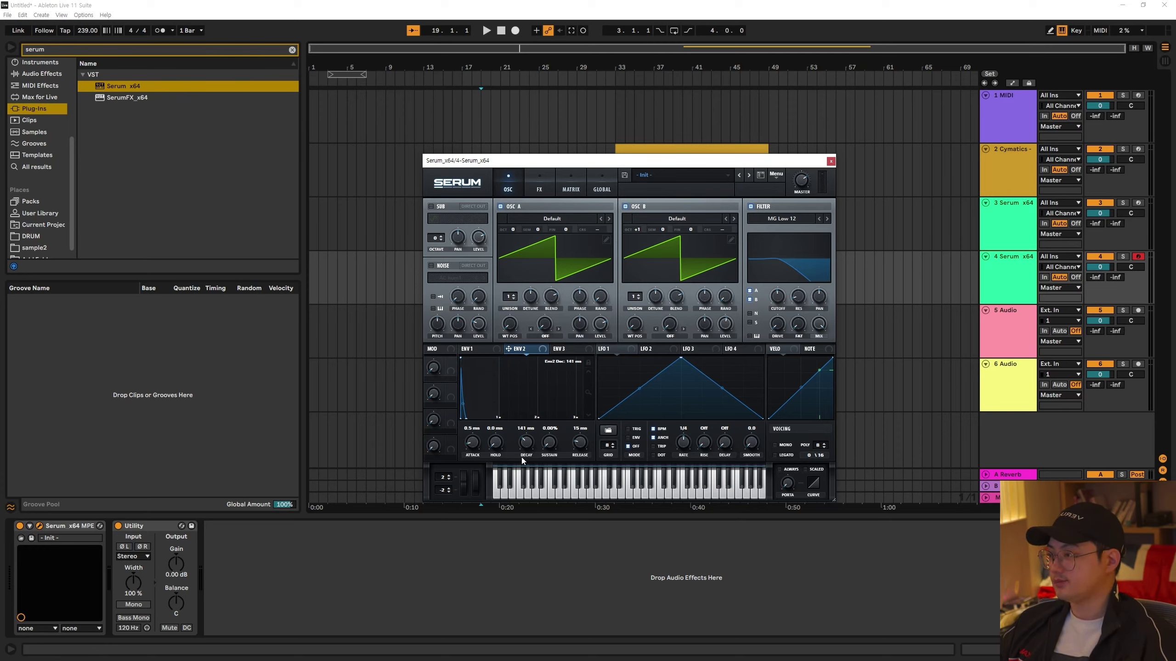
pyautogui.moveTo(775, 295); pyautogui.dragTo(776, 307)
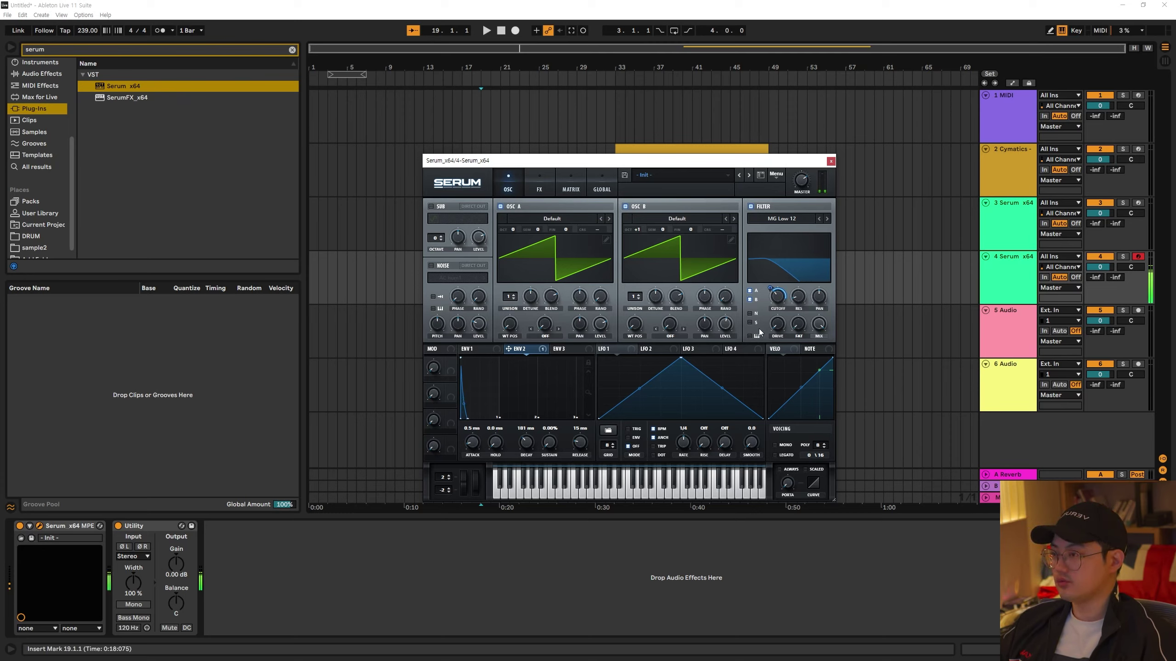
# Set envelope 2's release to 546 ms and shorten its decay to 141 ms
pyautogui.moveTo(580, 442)
pyautogui.mouseDown()
pyautogui.moveTo(551, 413)
pyautogui.moveTo(582, 429)
pyautogui.moveTo(582, 446)
pyautogui.moveTo(585, 432)
pyautogui.mouseUp()
pyautogui.click(477, 349)
pyautogui.click(520, 350)
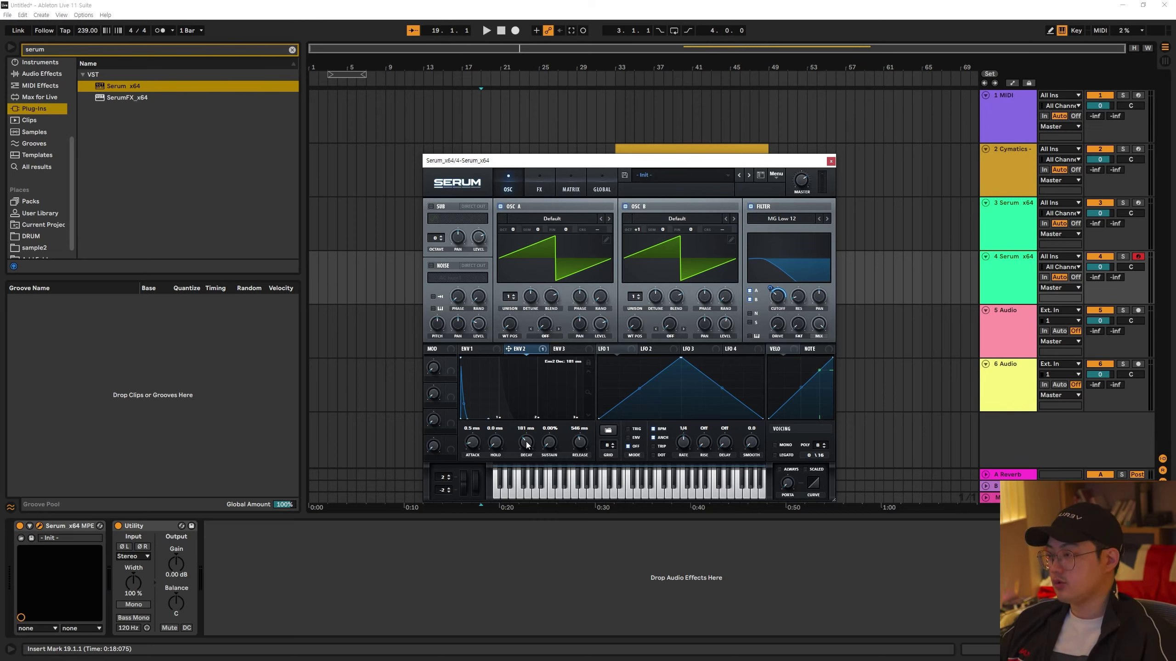
pyautogui.moveTo(526, 446); pyautogui.dragTo(527, 446)
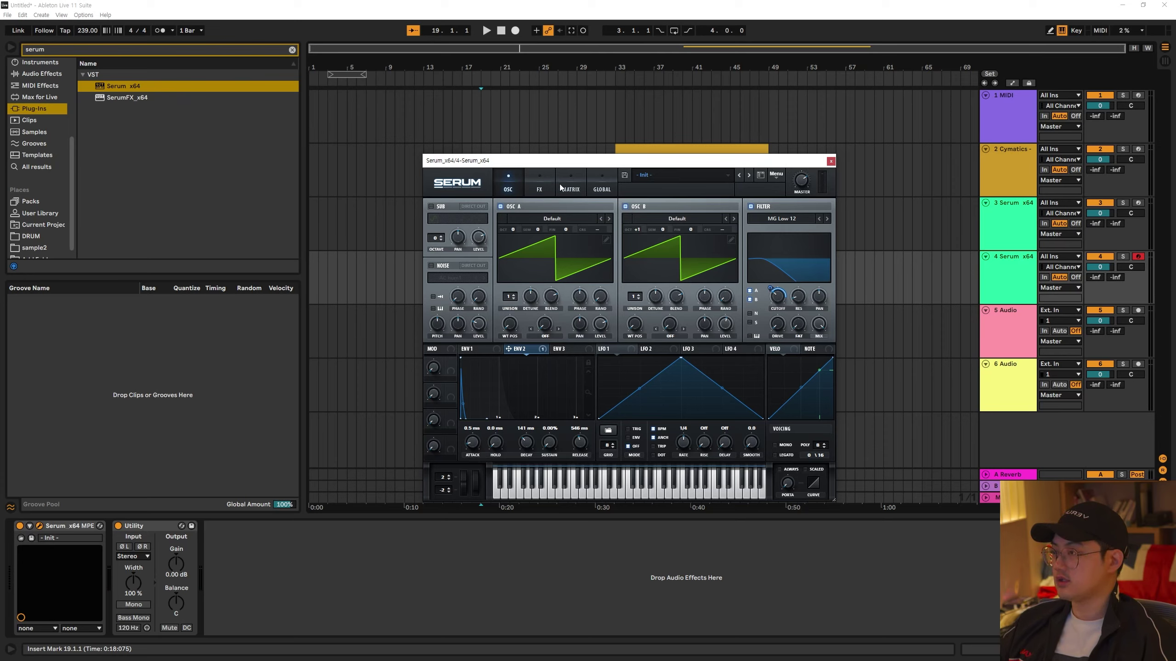
# Enable the Tube distortion in Serum's effects rack, leaving Hyper/Dimension off
pyautogui.click(542, 191)
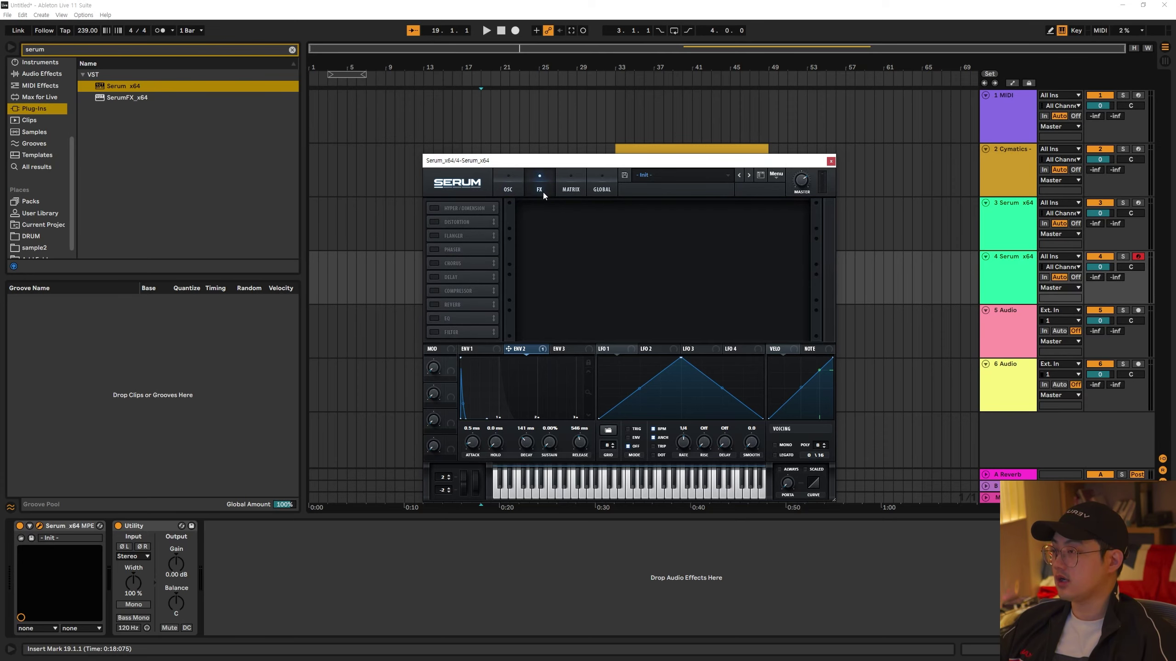
pyautogui.click(434, 222)
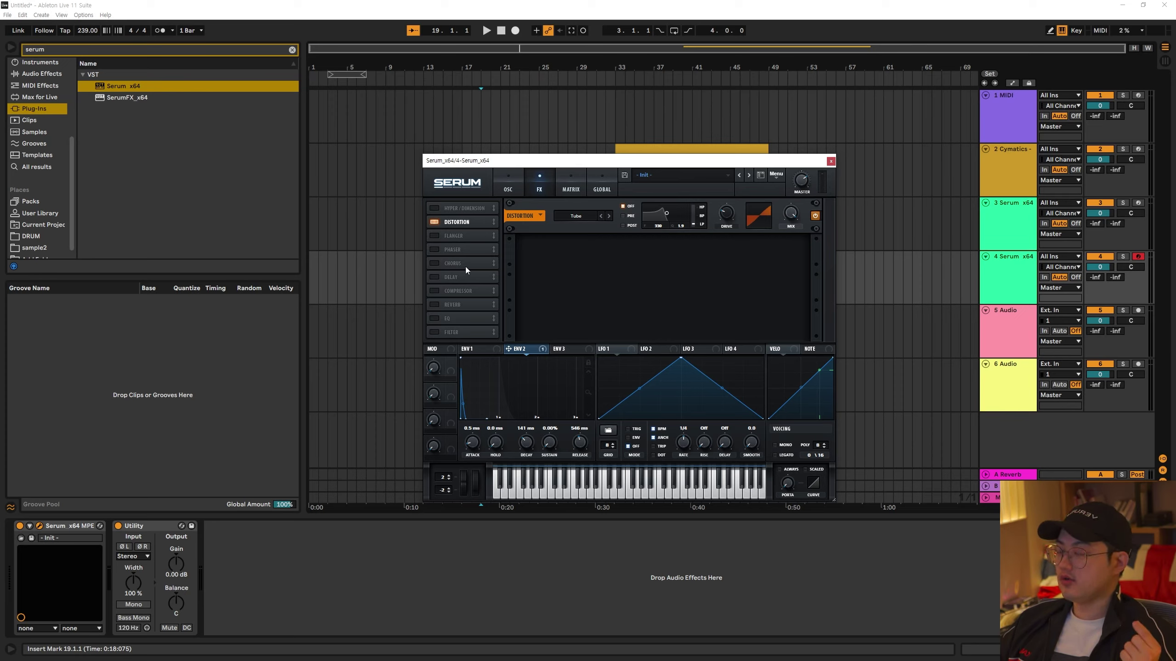
pyautogui.click(433, 209)
pyautogui.click(436, 209)
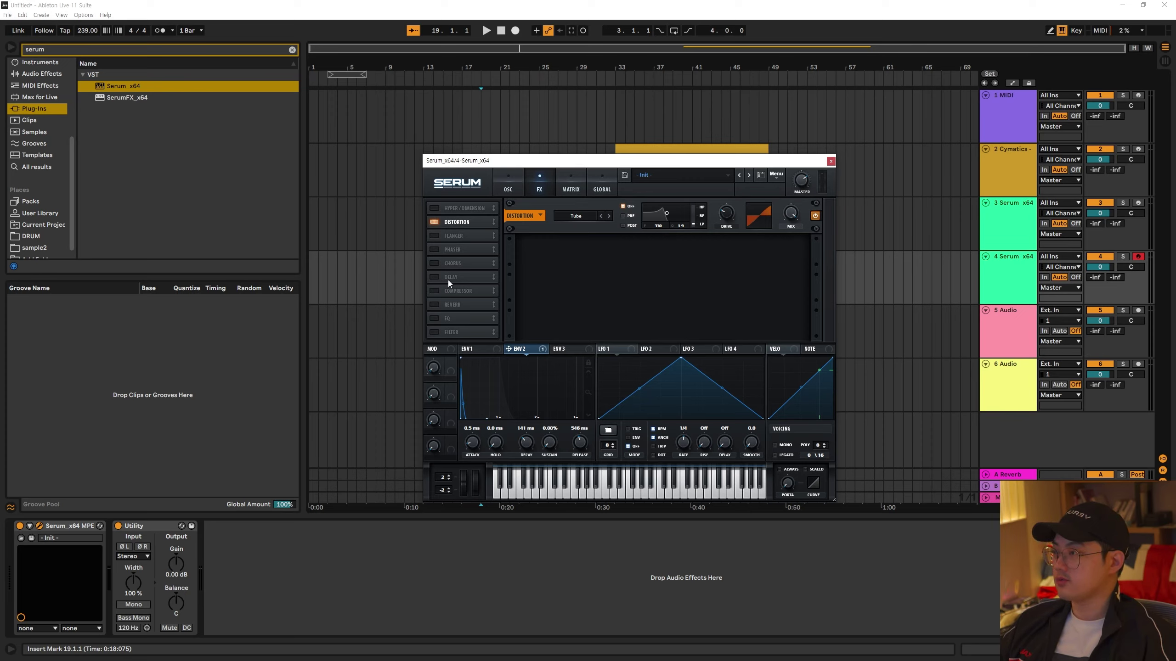
# Enable the chorus effect with a reduced mix and set the distortion drive to 0%
pyautogui.click(433, 262)
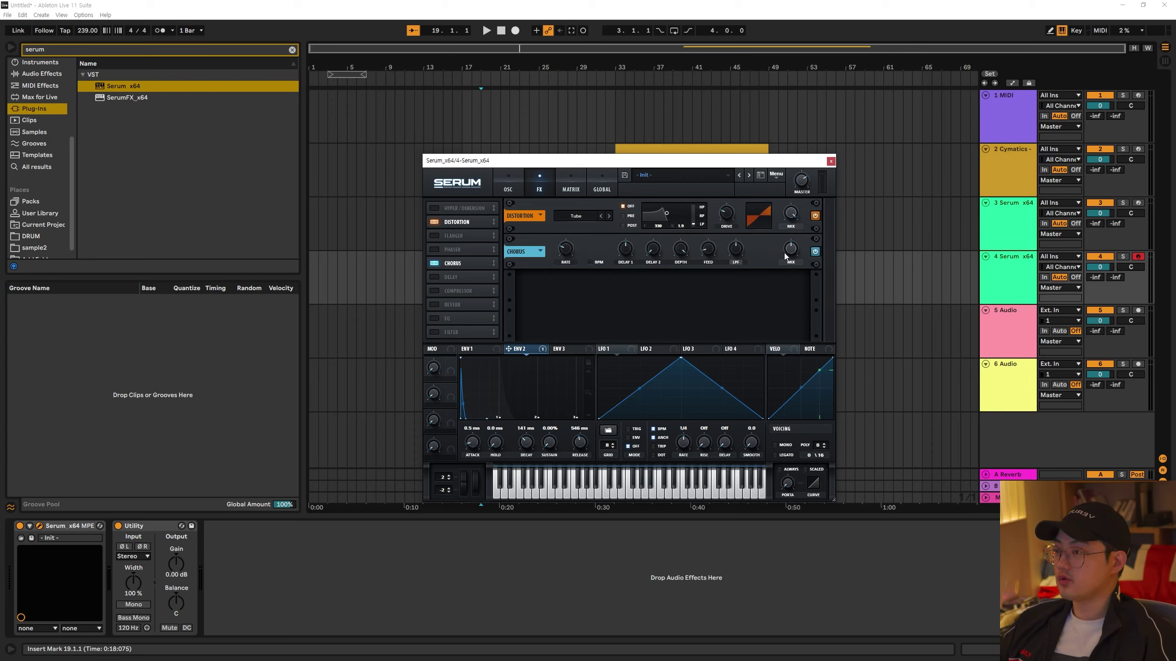
pyautogui.moveTo(792, 250)
pyautogui.moveTo(794, 270); pyautogui.dragTo(792, 279)
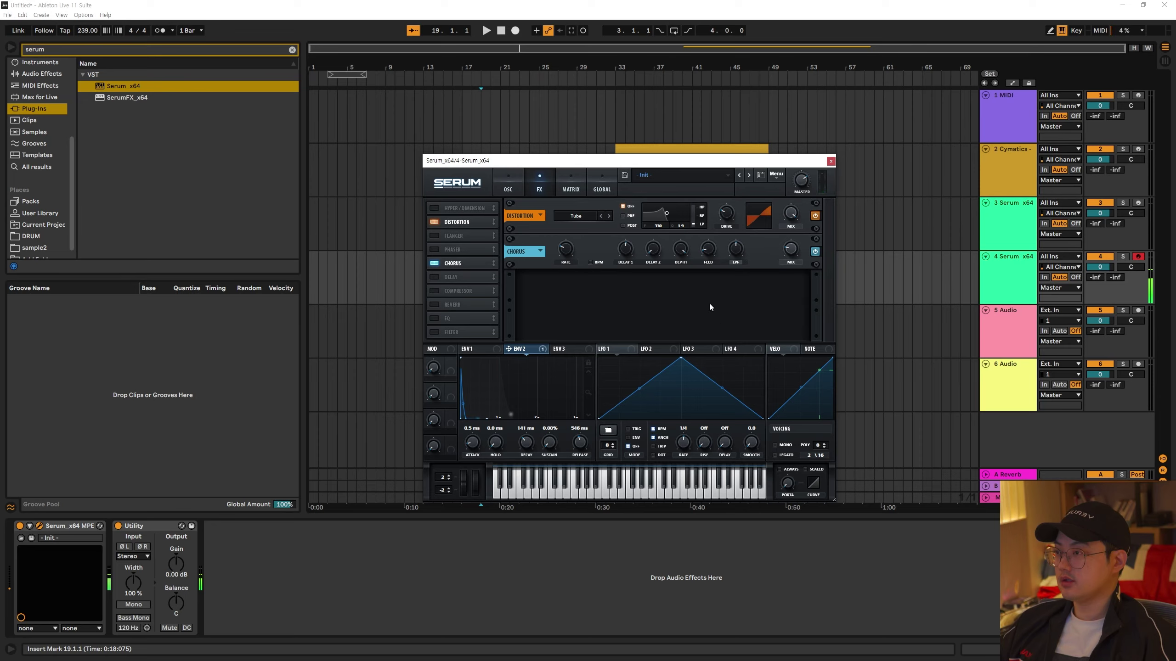
pyautogui.moveTo(725, 221); pyautogui.dragTo(733, 190)
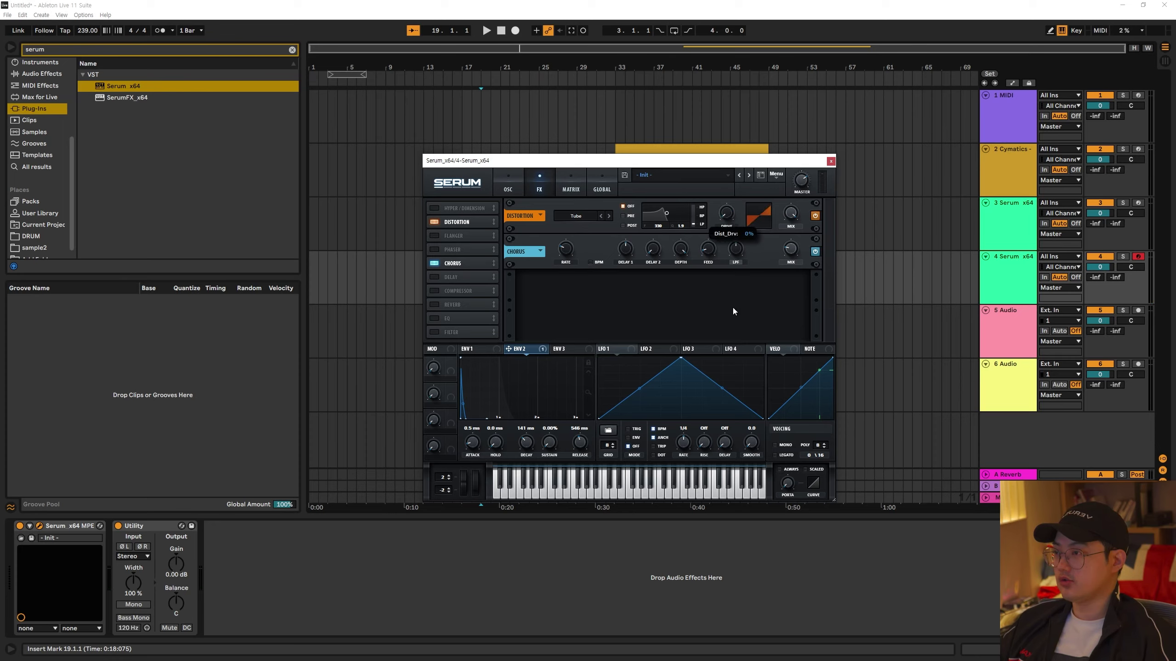
# Set envelope 3 to 0% sustain and a 60 ms decay
pyautogui.click(571, 185)
pyautogui.click(521, 189)
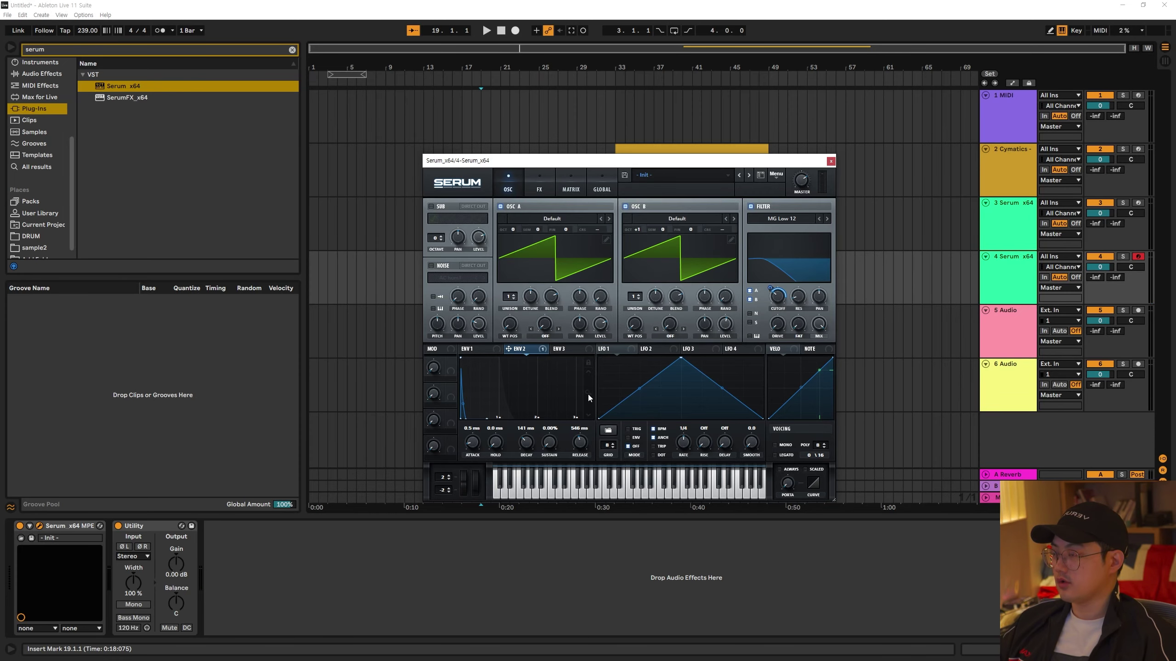
pyautogui.click(564, 350)
pyautogui.moveTo(546, 448); pyautogui.dragTo(546, 491)
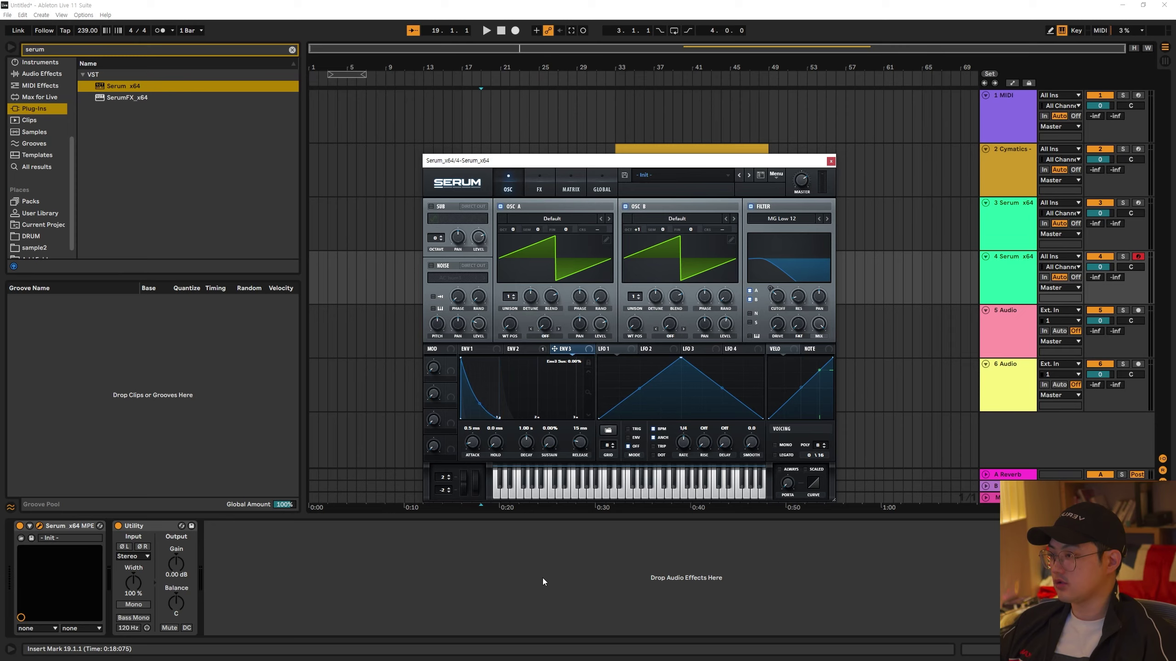
pyautogui.moveTo(530, 443); pyautogui.dragTo(526, 465)
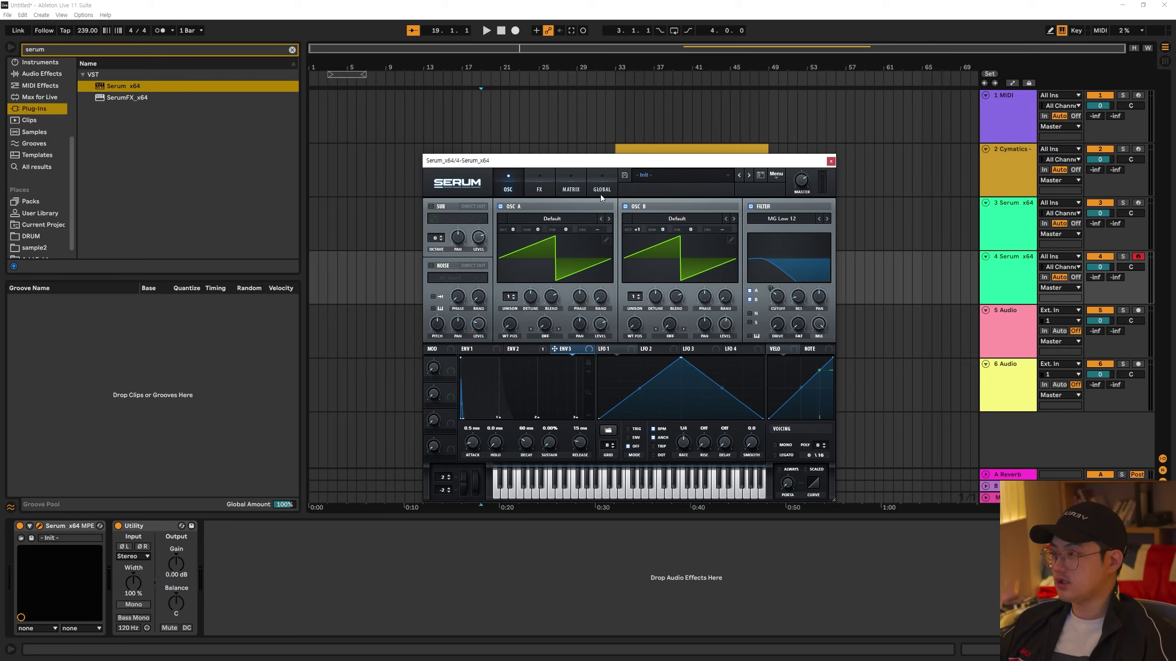
# Add a modulation route from Env 3 to the global master tuning with an amount of 42
pyautogui.click(571, 187)
pyautogui.click(446, 233)
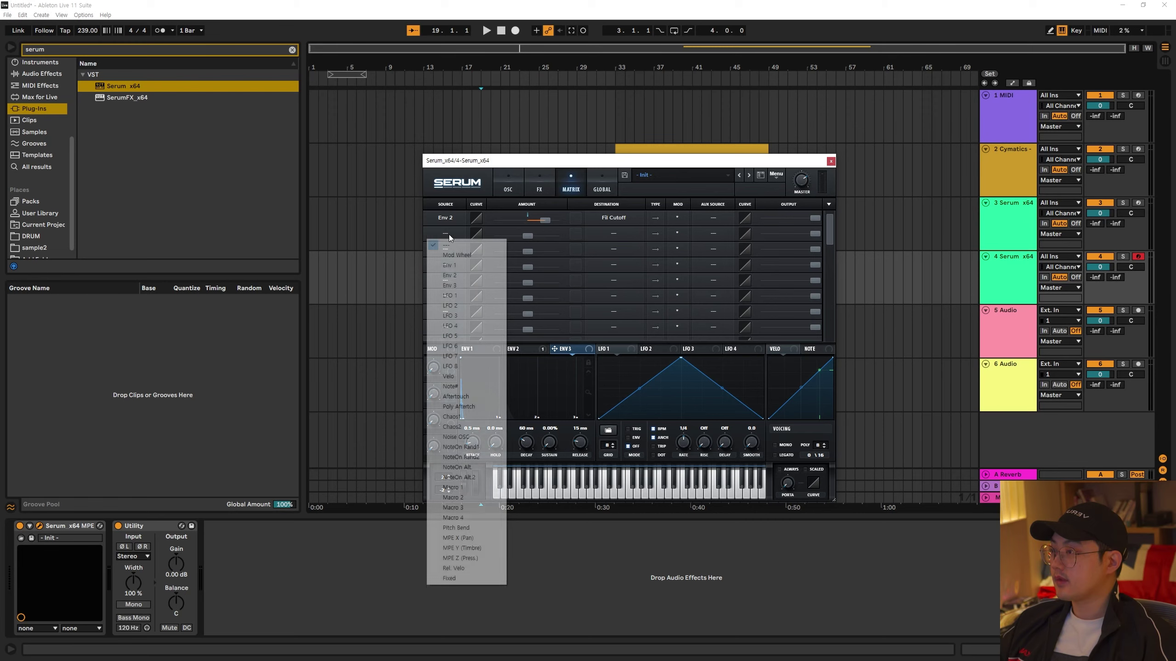
pyautogui.click(472, 284)
pyautogui.click(609, 235)
pyautogui.moveTo(610, 315)
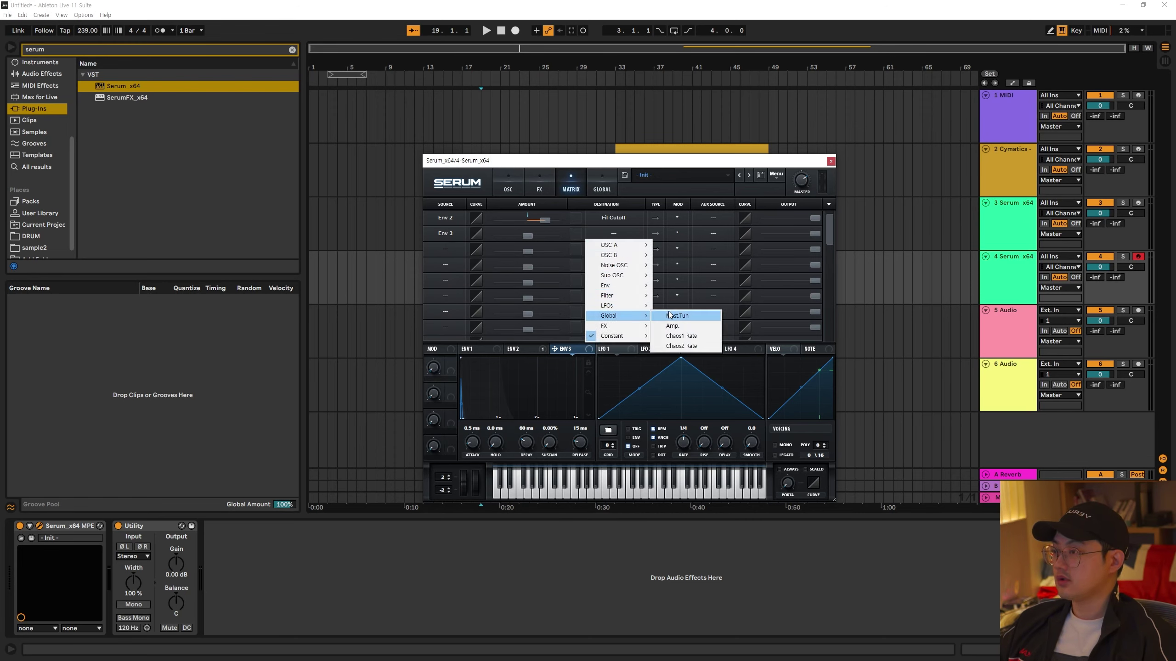
pyautogui.click(670, 317)
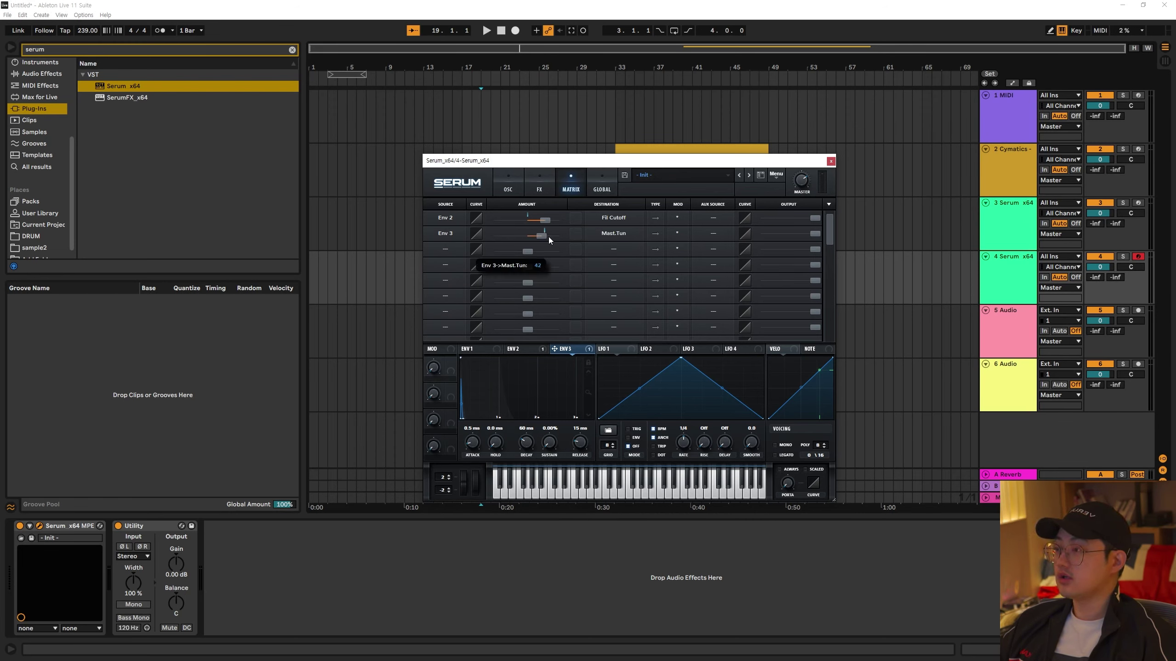
# Shorten envelope 3's decay to 6.6 ms while auditioning the pitch attack
pyautogui.click(508, 186)
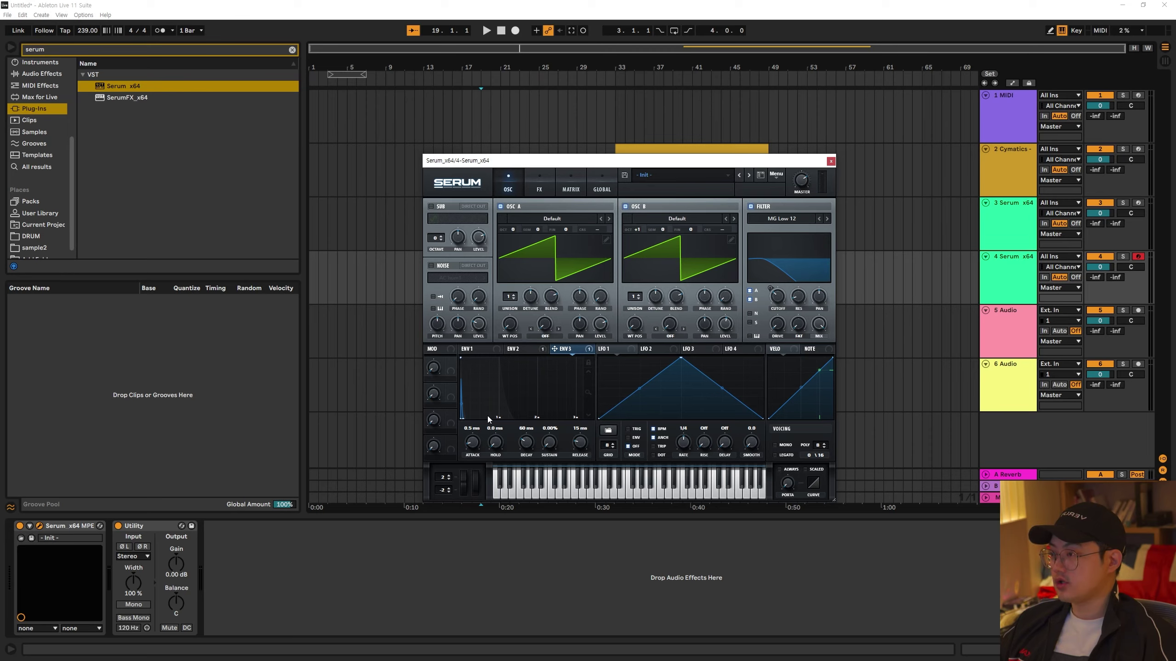
pyautogui.moveTo(525, 445); pyautogui.dragTo(525, 454)
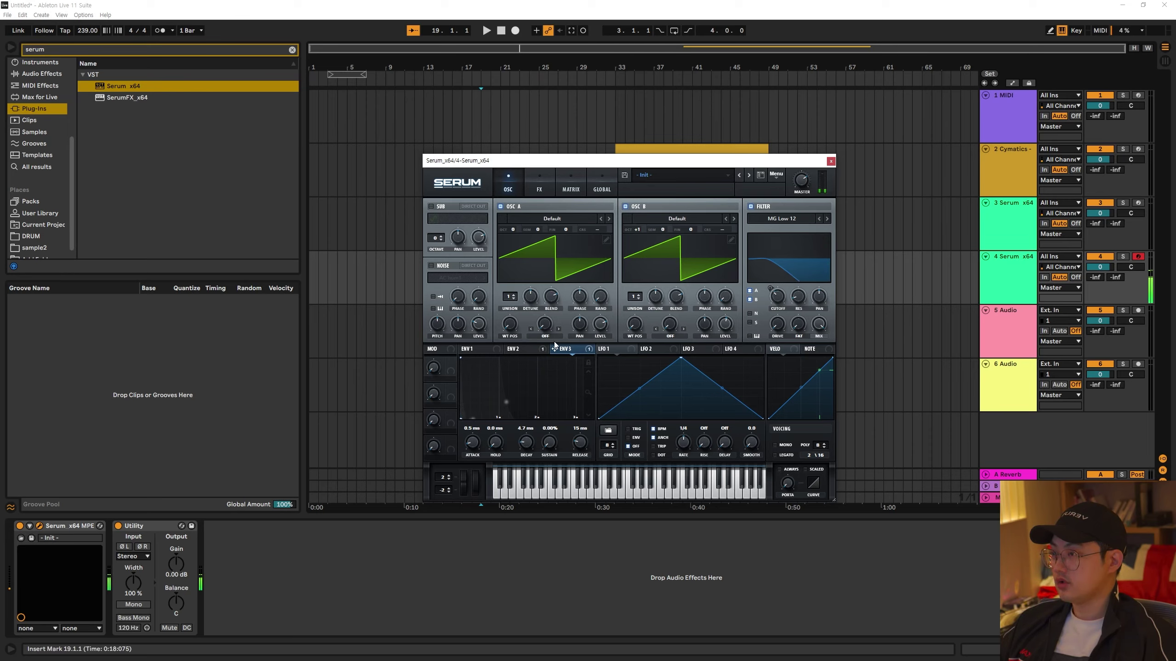
pyautogui.moveTo(535, 444)
pyautogui.mouseDown()
pyautogui.moveTo(534, 434)
pyautogui.moveTo(533, 447)
pyautogui.mouseUp()
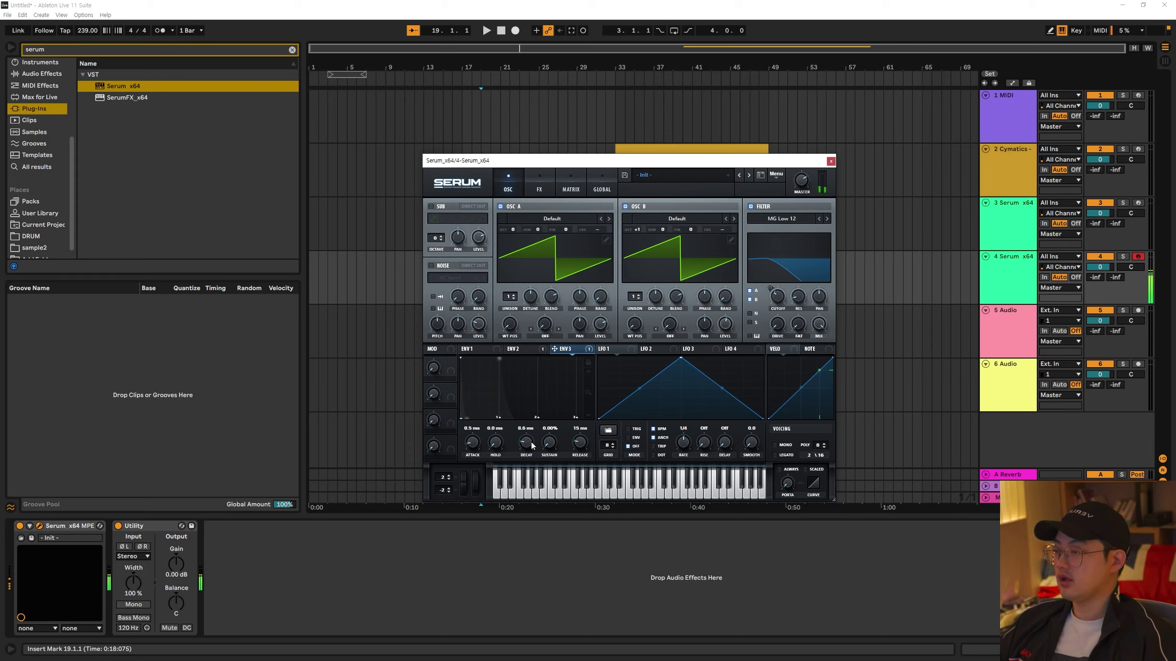
# Enable the compressor in Serum's effects chain and switch it to multiband mode
pyautogui.click(571, 184)
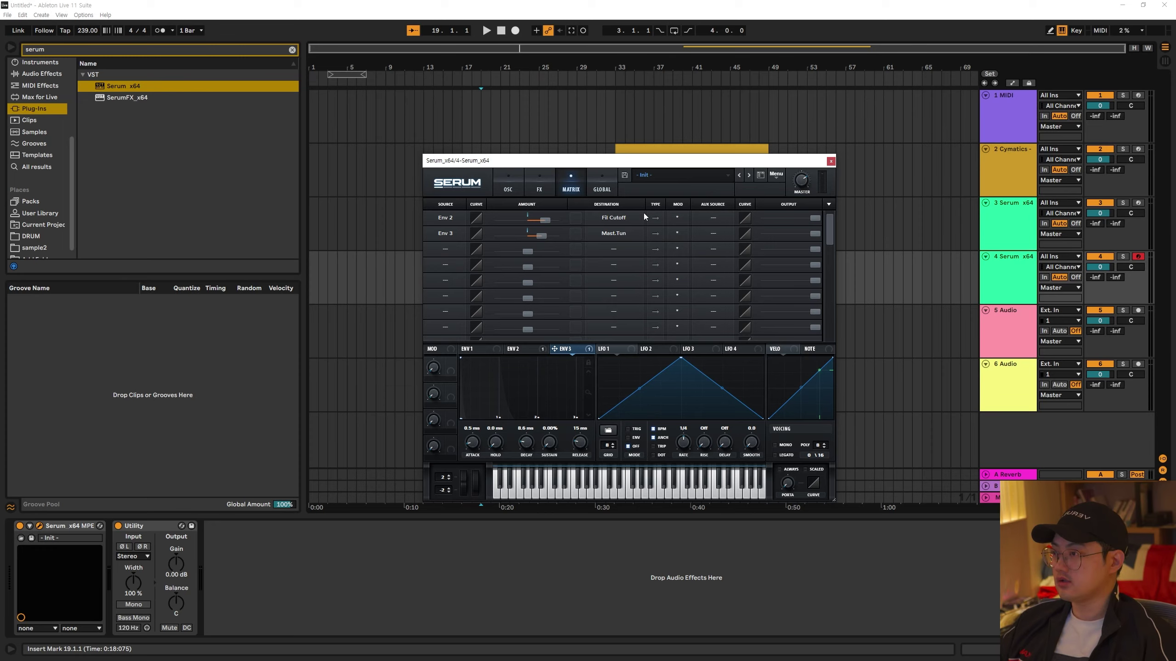
pyautogui.click(539, 186)
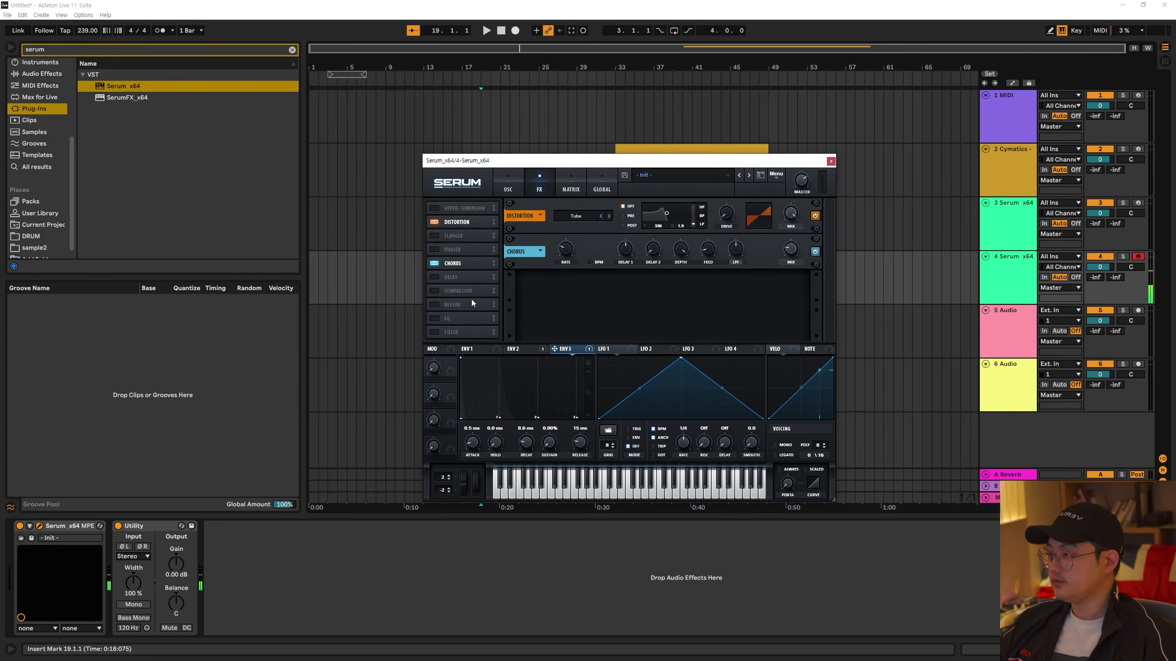
pyautogui.click(445, 291)
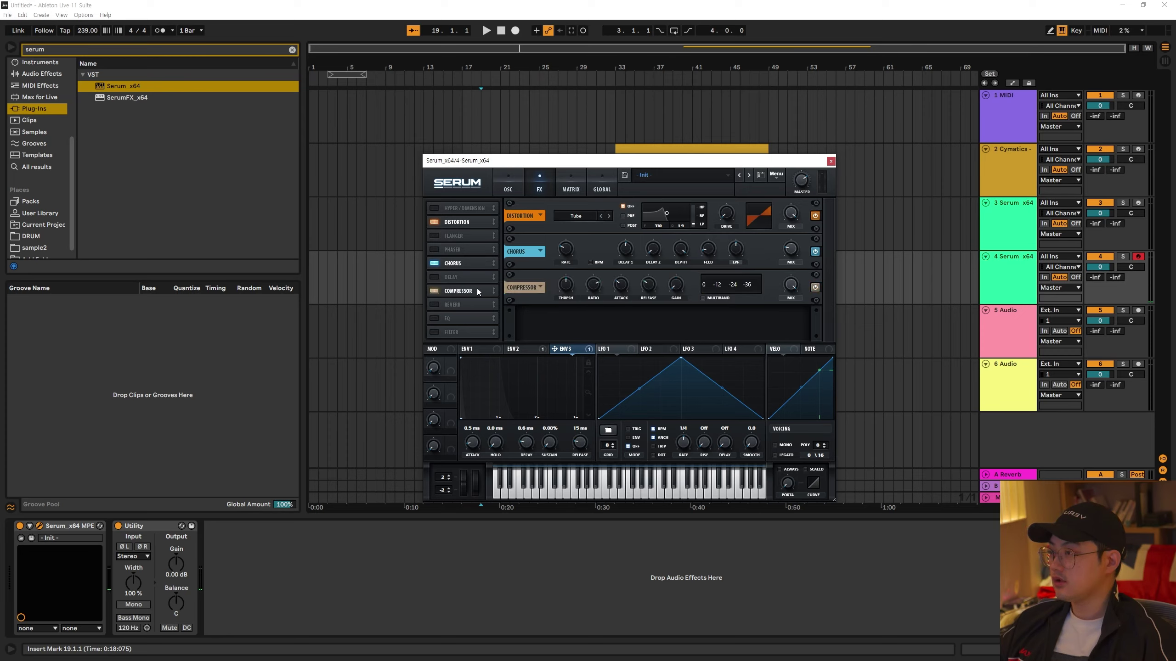
pyautogui.click(713, 299)
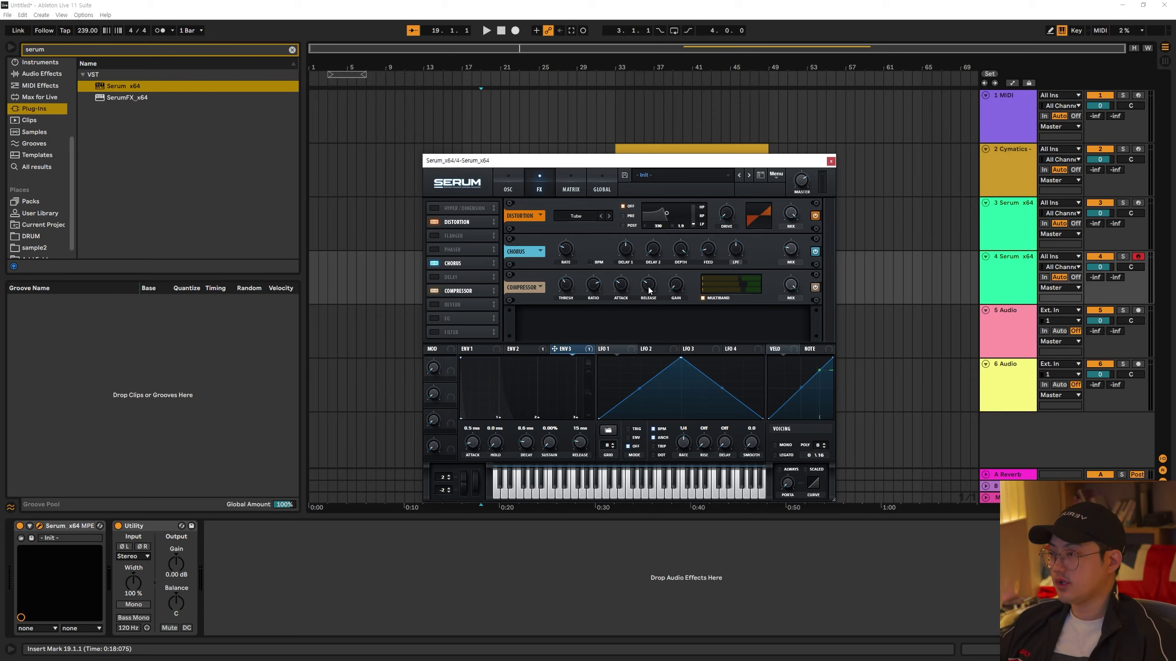
# Raise the compressor's release to about 265 ms and fine-tune its mix
pyautogui.moveTo(649, 299)
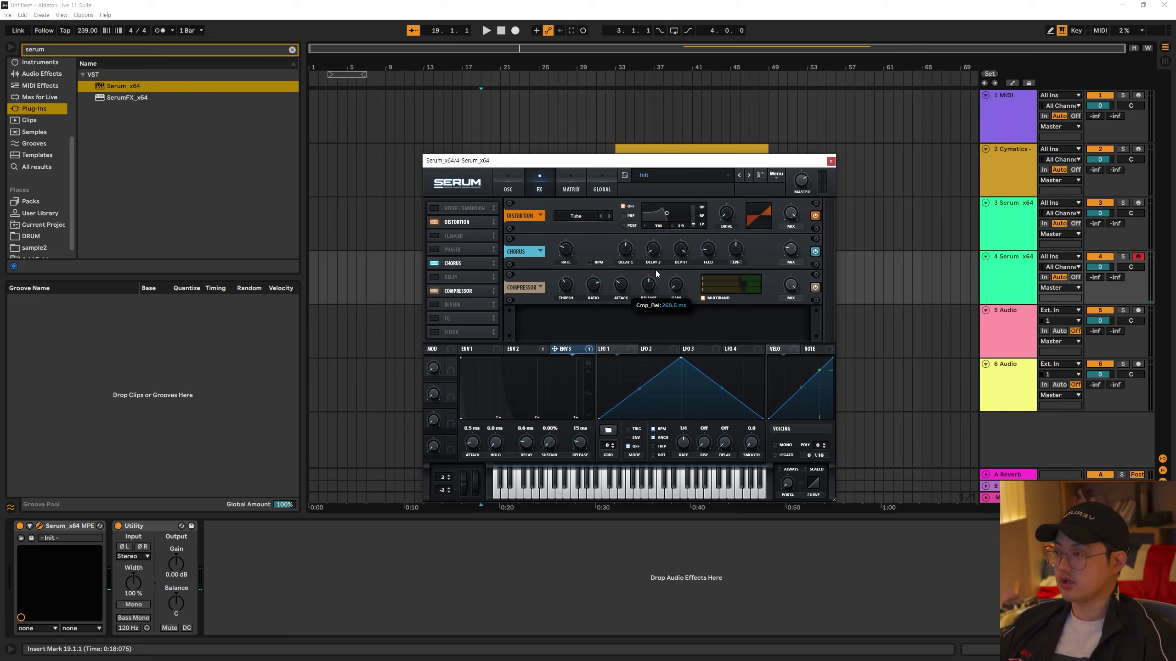
pyautogui.scroll(1, 656, 274)
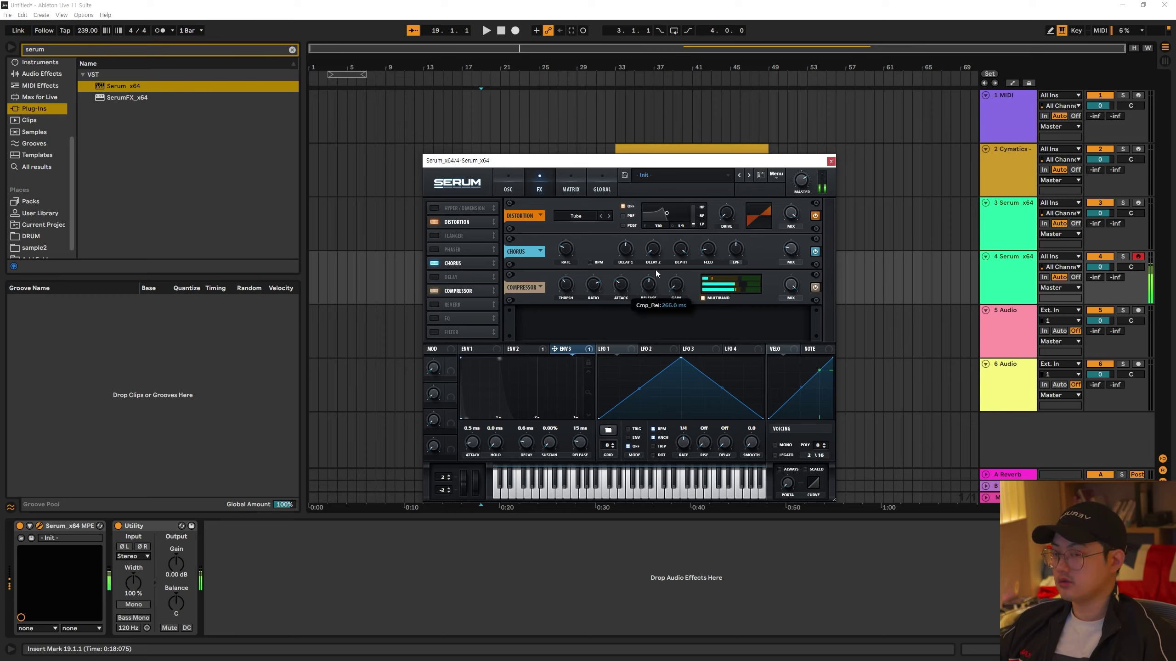
pyautogui.scroll(1, 656, 273)
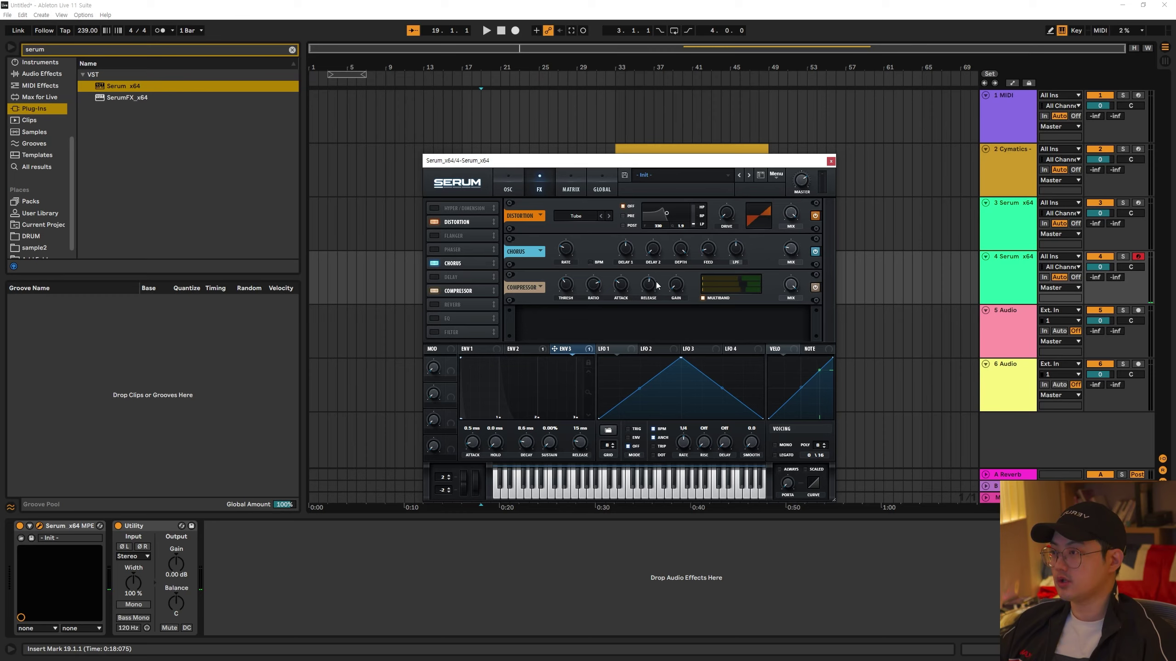
pyautogui.scroll(1, 650, 288)
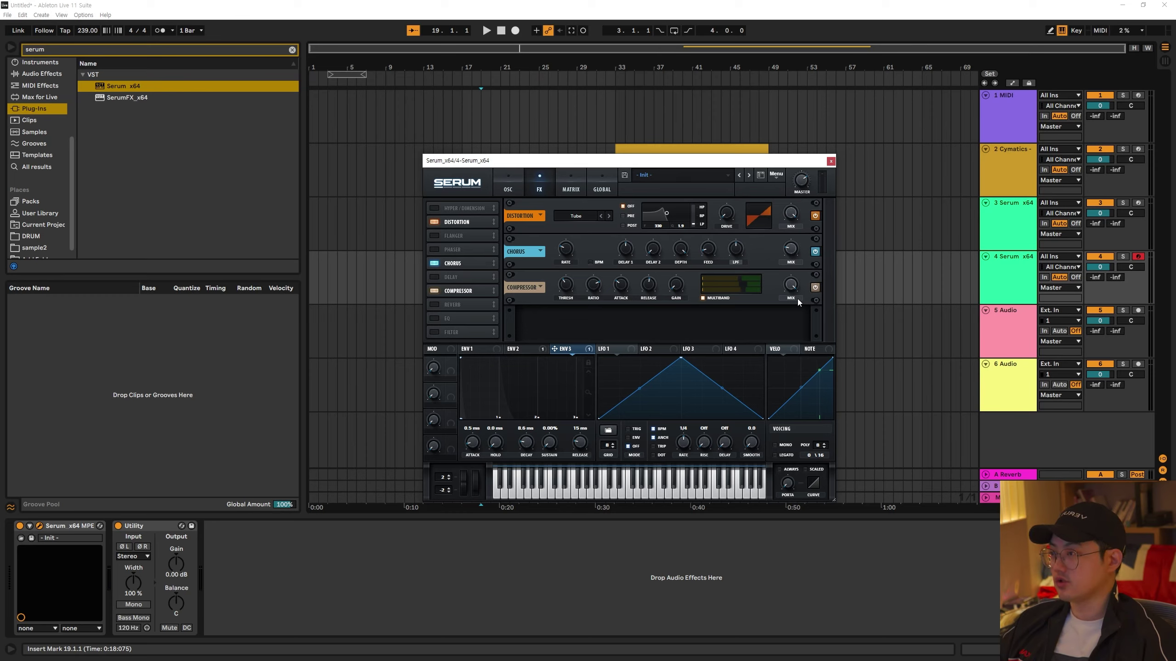
pyautogui.scroll(-2, 793, 289)
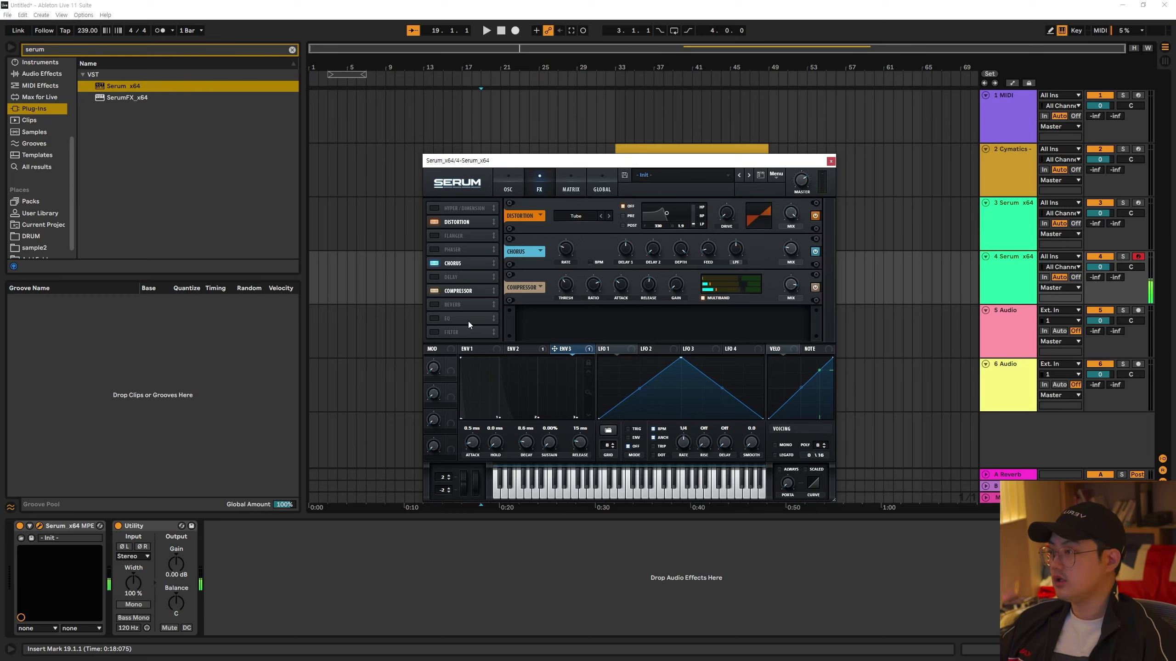
# Enable the filter effect, set its type to MG Low 24 and adjust its cutoff
pyautogui.click(434, 332)
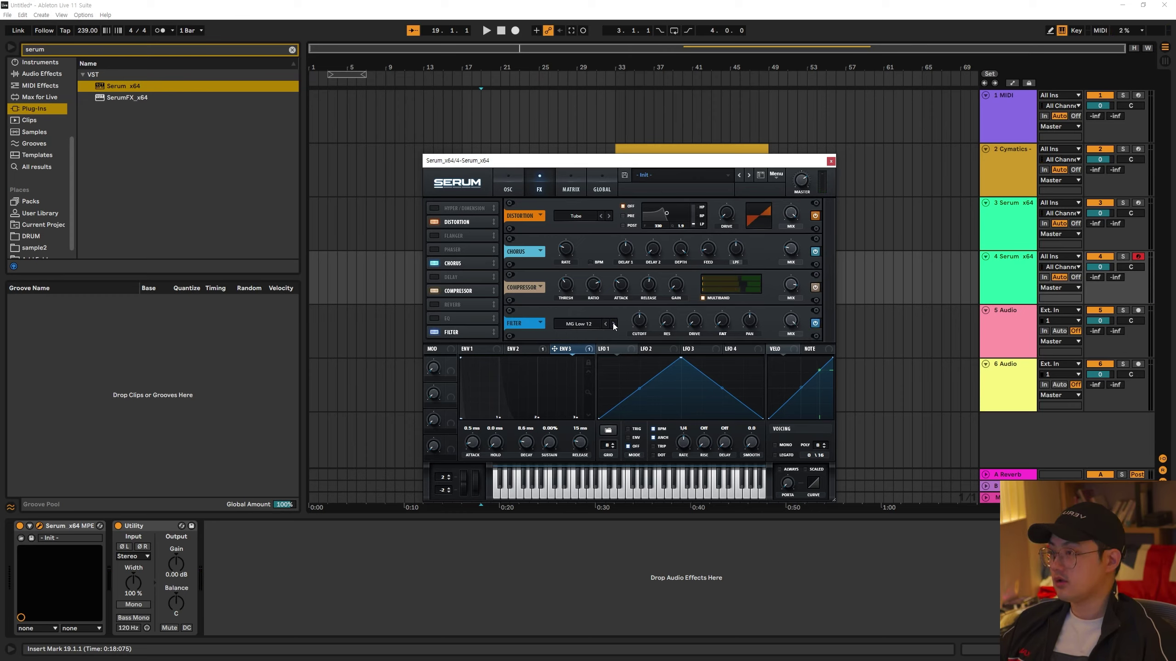
pyautogui.moveTo(633, 327); pyautogui.dragTo(644, 308)
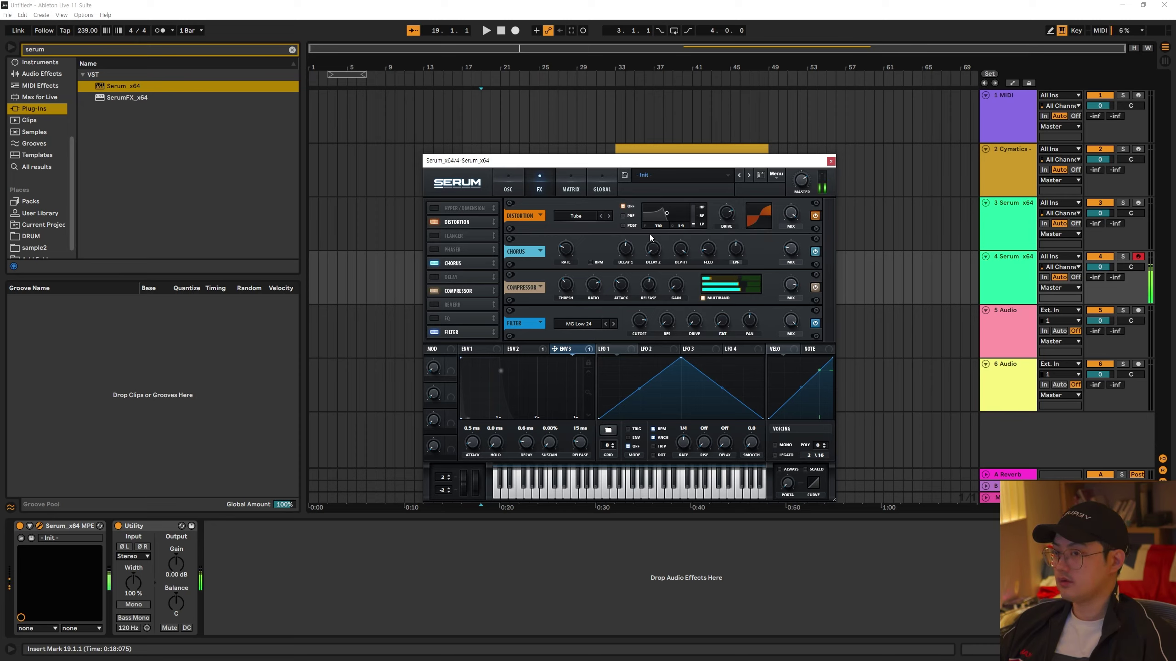
# Assign envelope 2 to the cutoff of the oscillator section's filter
pyautogui.click(518, 183)
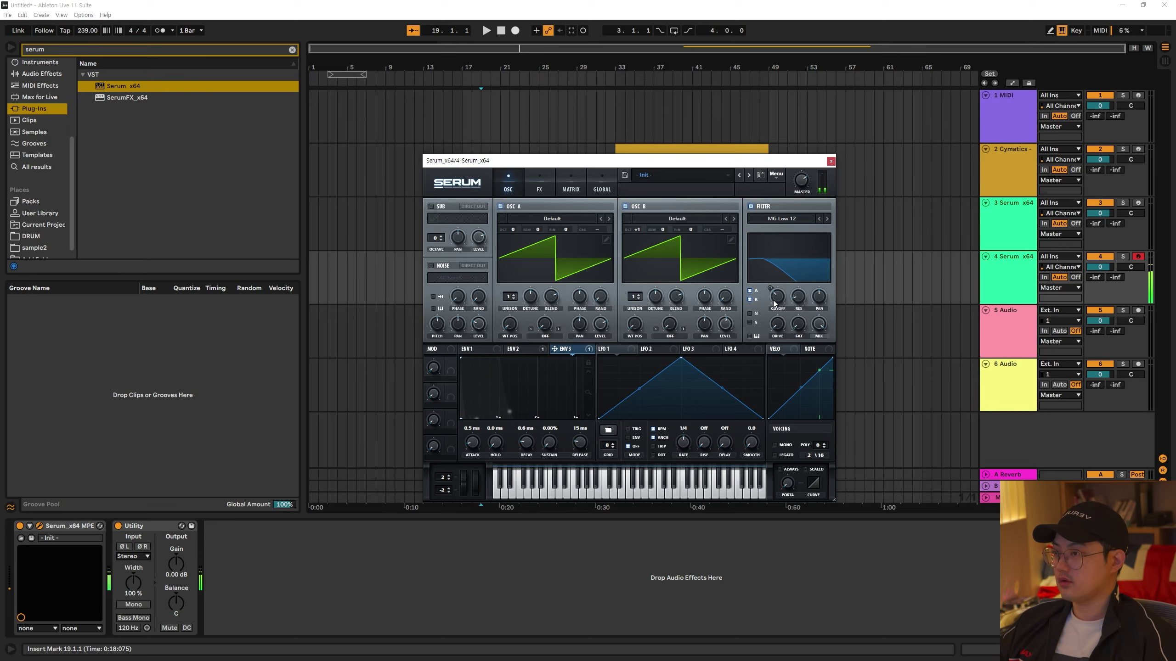
pyautogui.click(514, 348)
pyautogui.moveTo(508, 348); pyautogui.dragTo(772, 280)
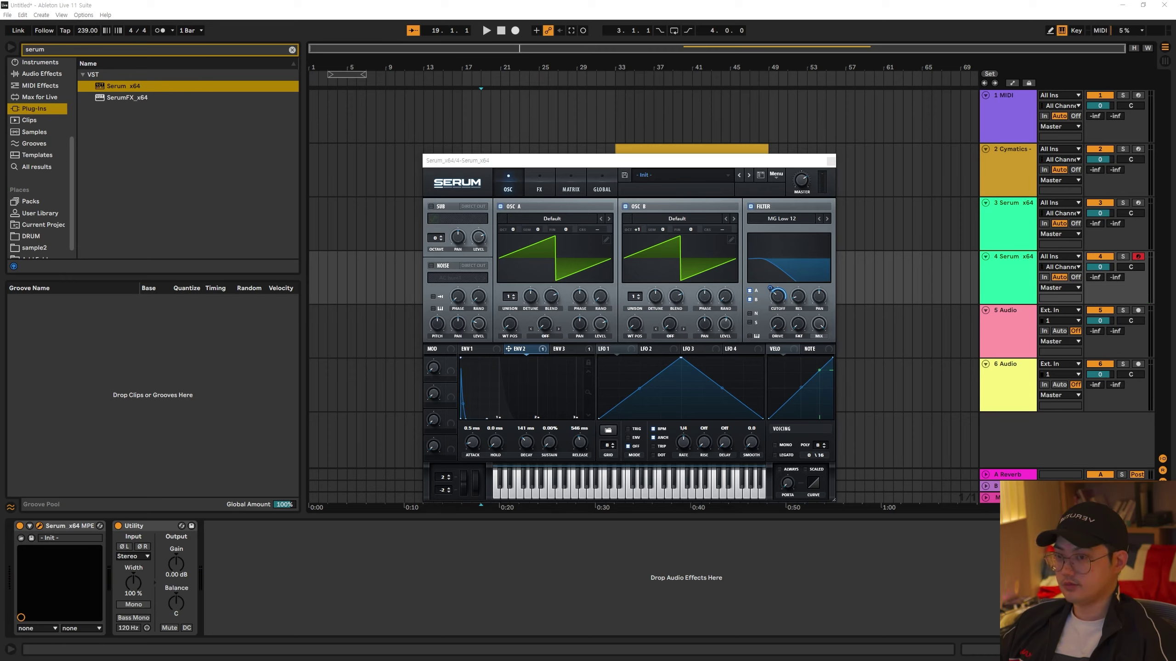
pyautogui.click(610, 309)
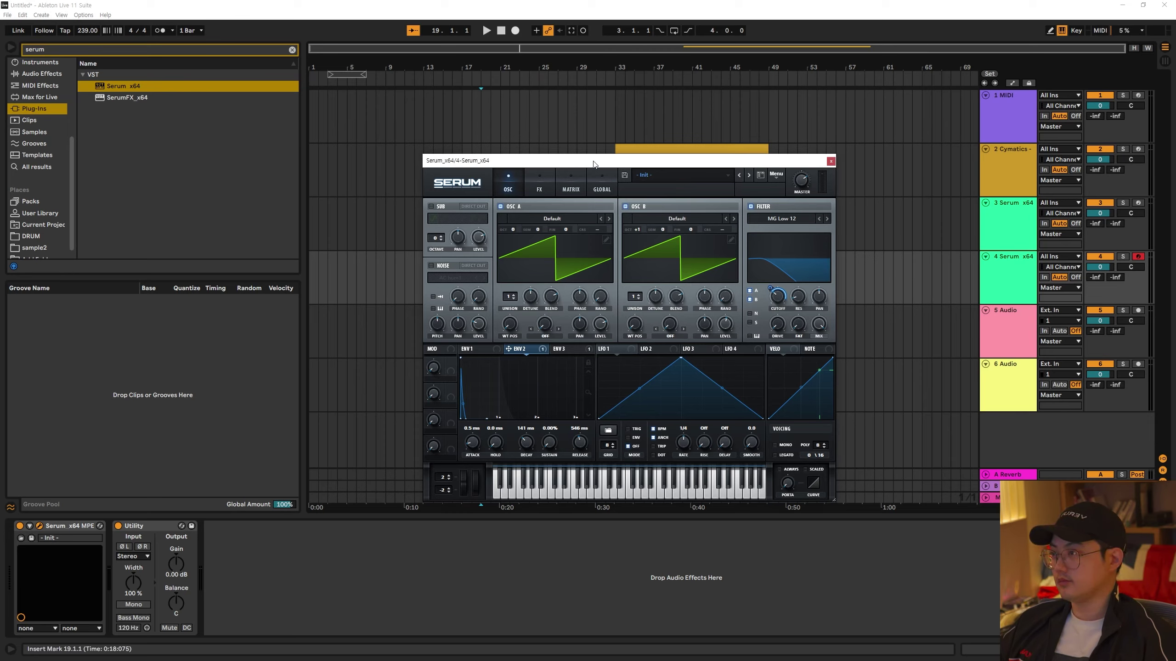
# Shorten envelope 3's release to 3.6 ms and readjust the compressor's release and mix
pyautogui.click(560, 349)
pyautogui.click(539, 185)
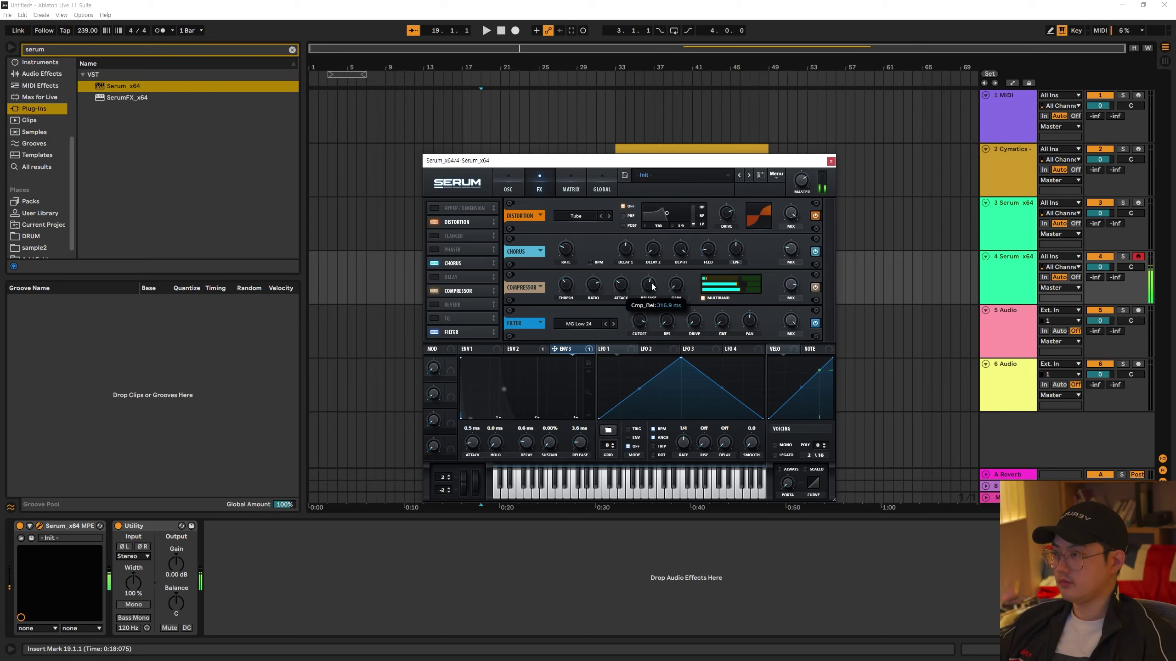
pyautogui.moveTo(796, 310)
pyautogui.moveTo(796, 310)
pyautogui.mouseDown()
pyautogui.moveTo(794, 324)
pyautogui.moveTo(790, 291)
pyautogui.mouseUp()
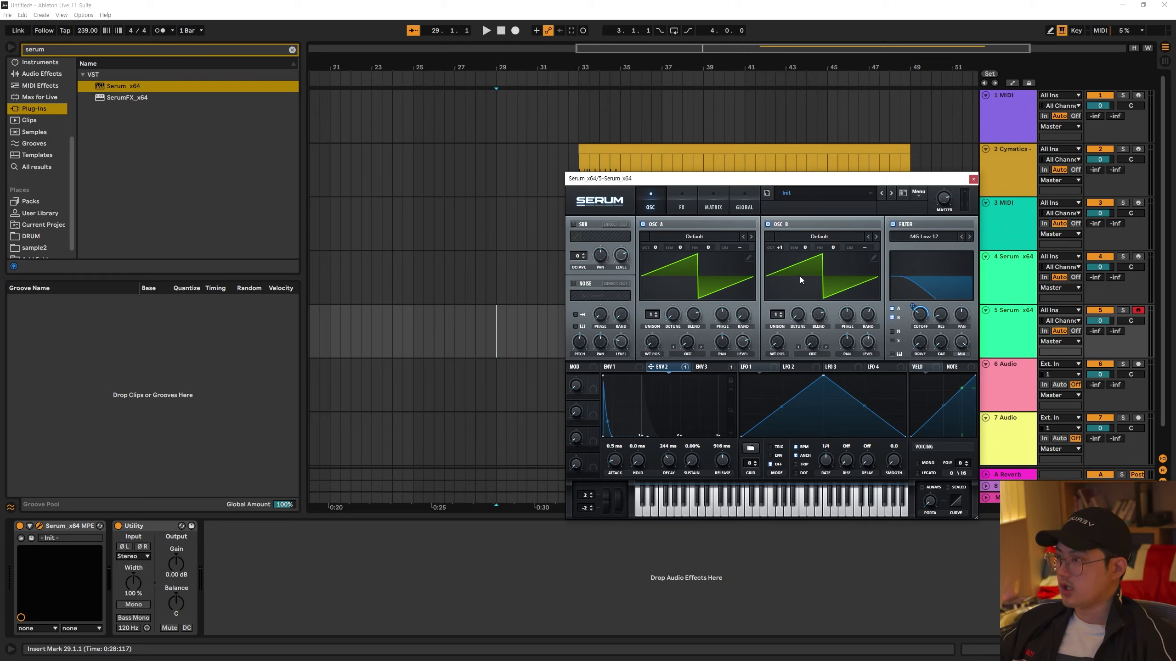
# On the track 5 Serum patch, set unison to 4 voices on oscillator A and 5 on oscillator B, with oscillator A's detune at 0.02
pyautogui.click(713, 208)
pyautogui.click(683, 207)
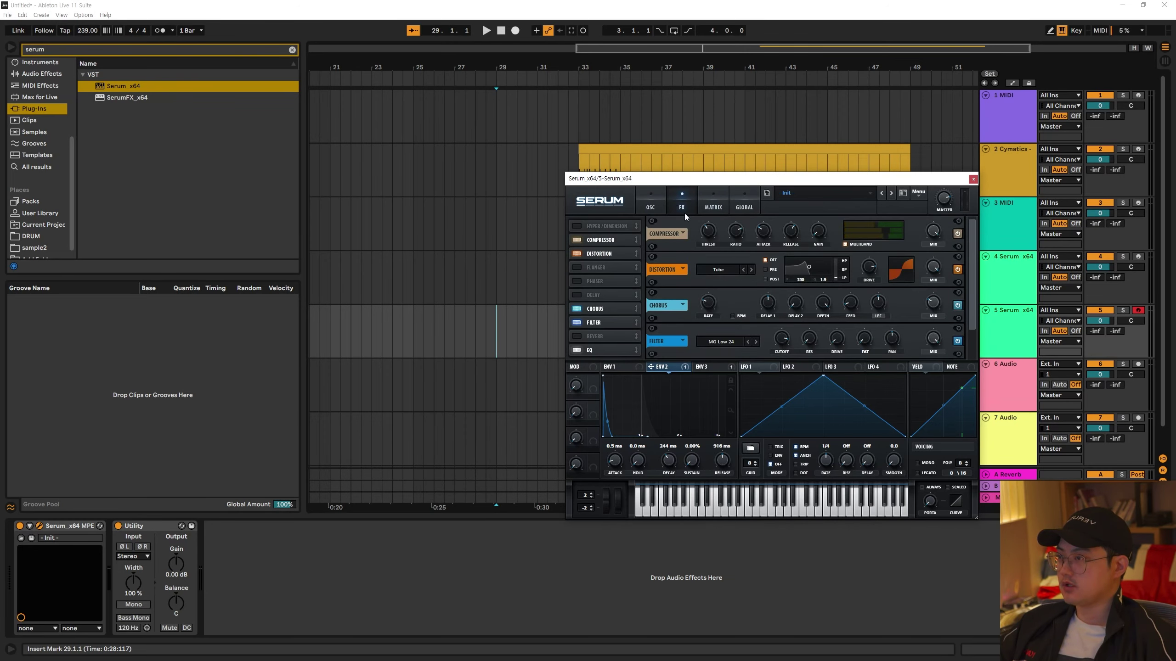
pyautogui.click(650, 208)
pyautogui.moveTo(777, 315); pyautogui.dragTo(784, 295)
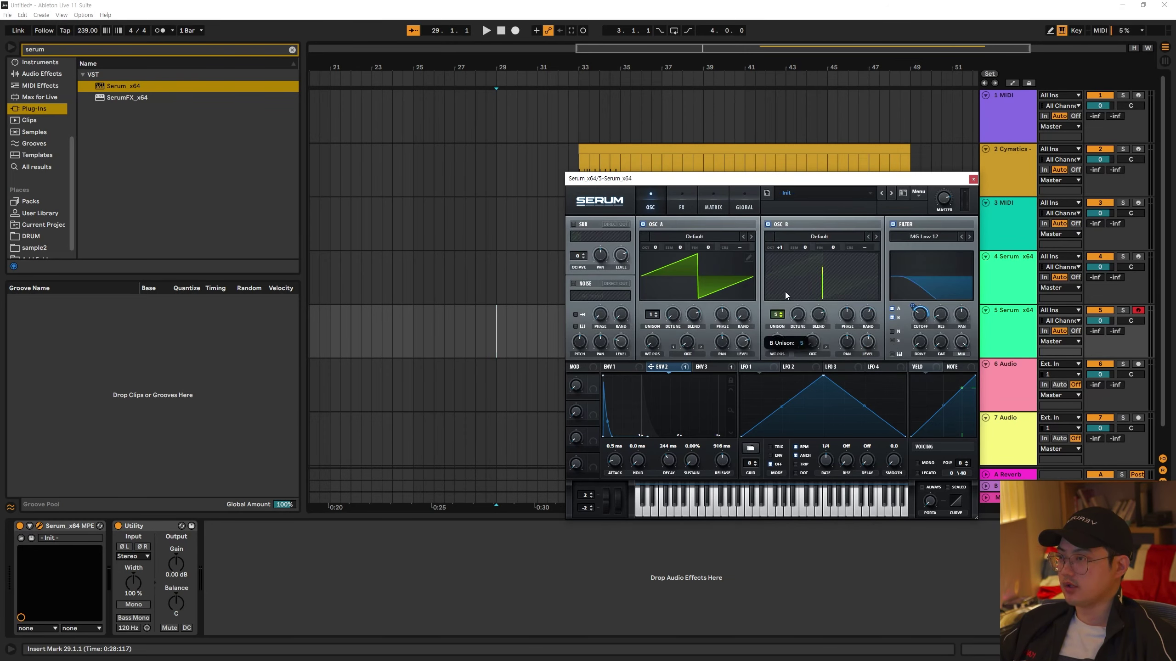
pyautogui.moveTo(651, 314); pyautogui.dragTo(652, 304)
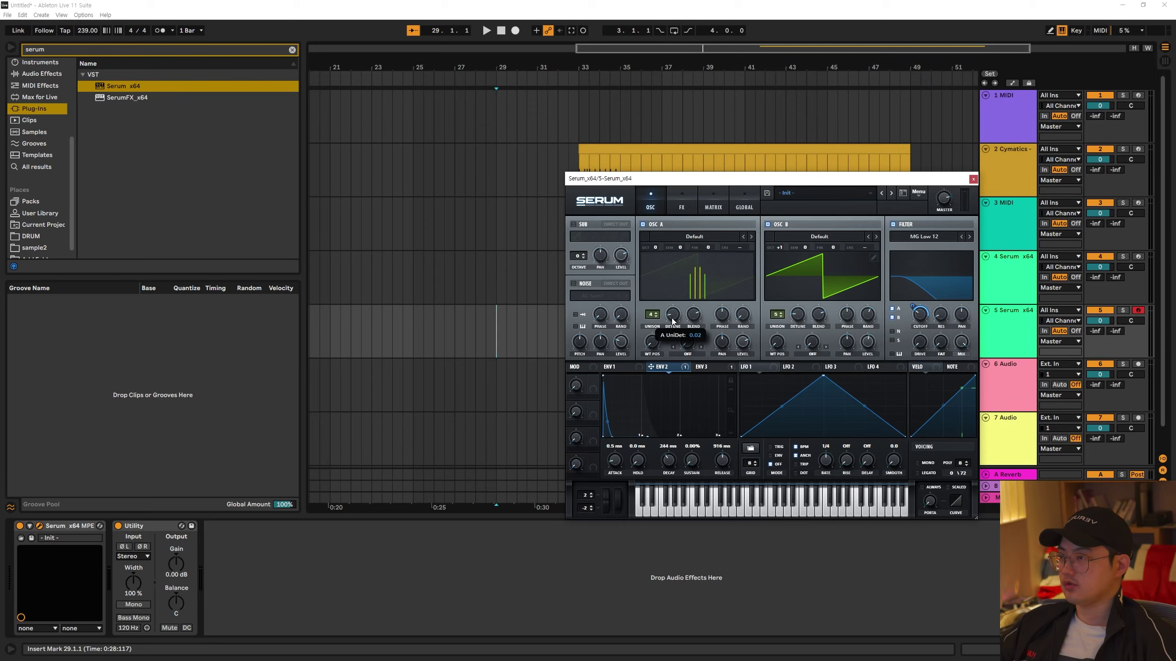
# Reduce the global unison width to 34 for oscillator A and 63 for oscillator B
pyautogui.click(744, 206)
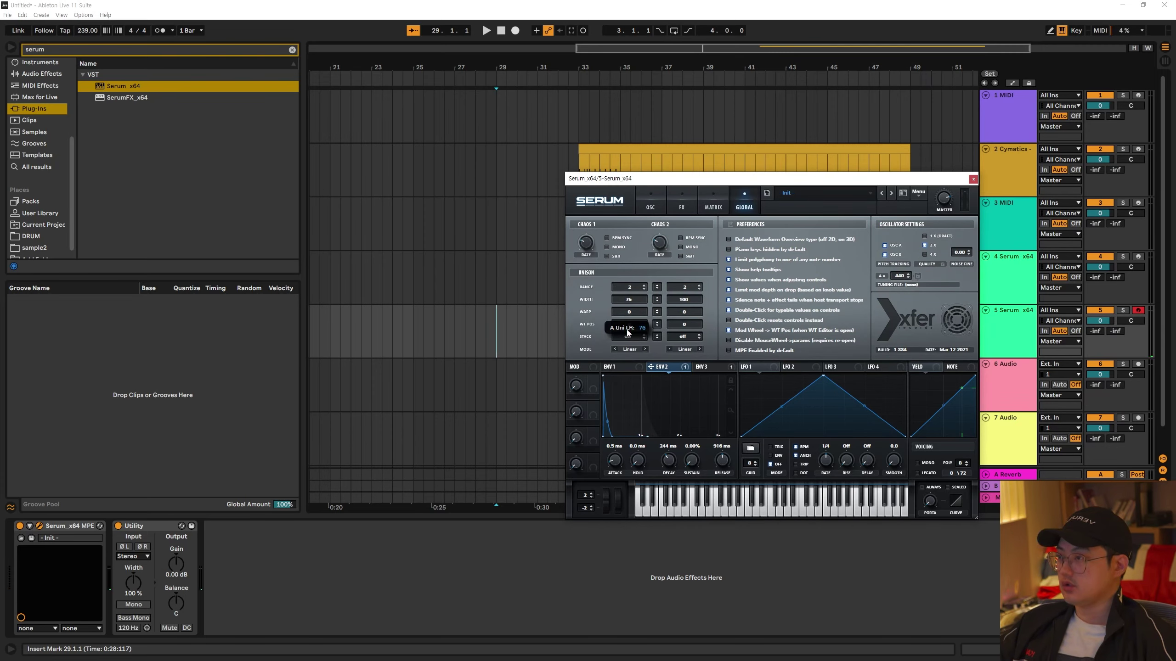
pyautogui.moveTo(628, 332); pyautogui.dragTo(627, 347)
pyautogui.moveTo(686, 302); pyautogui.dragTo(680, 339)
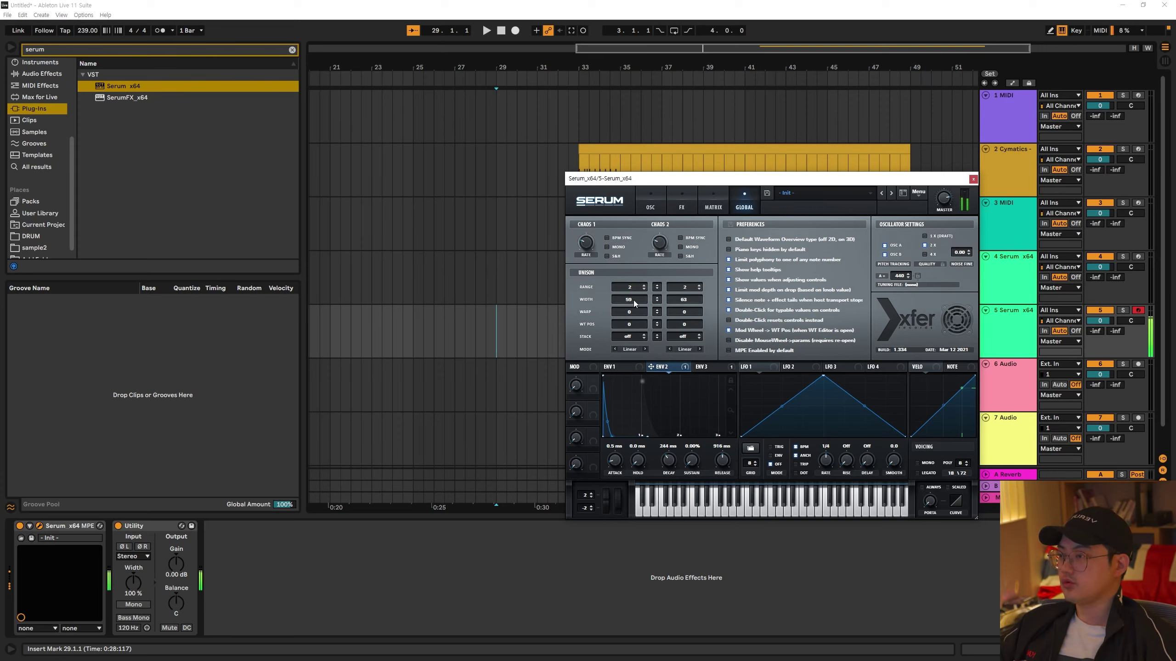
pyautogui.moveTo(634, 303); pyautogui.dragTo(635, 333)
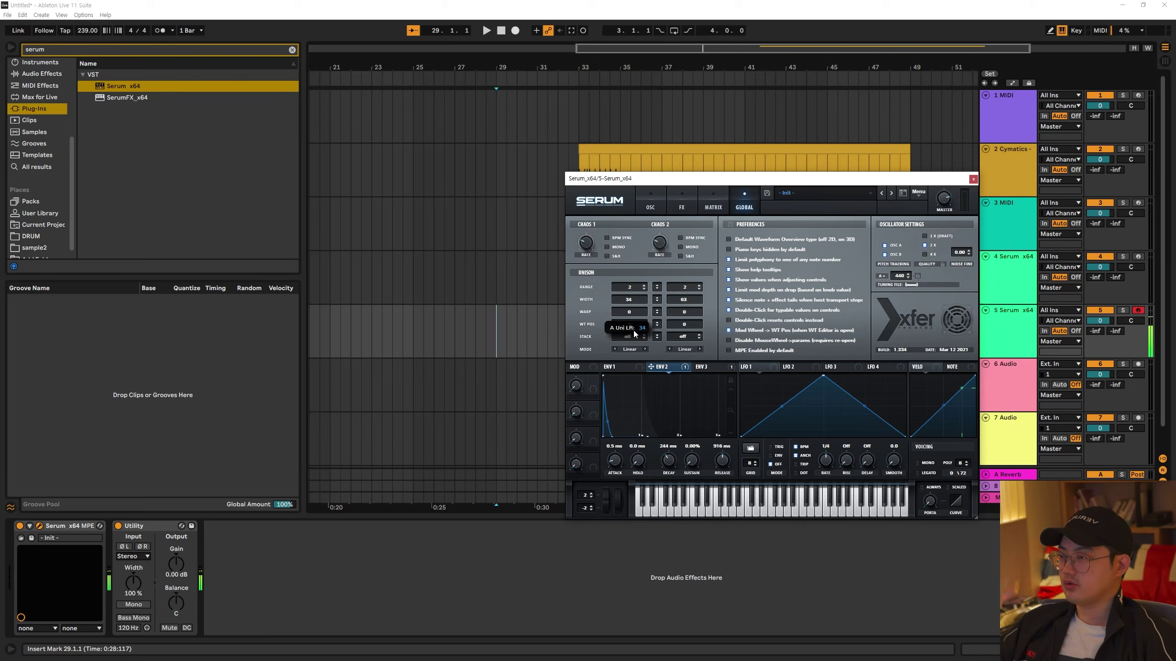
pyautogui.click(650, 204)
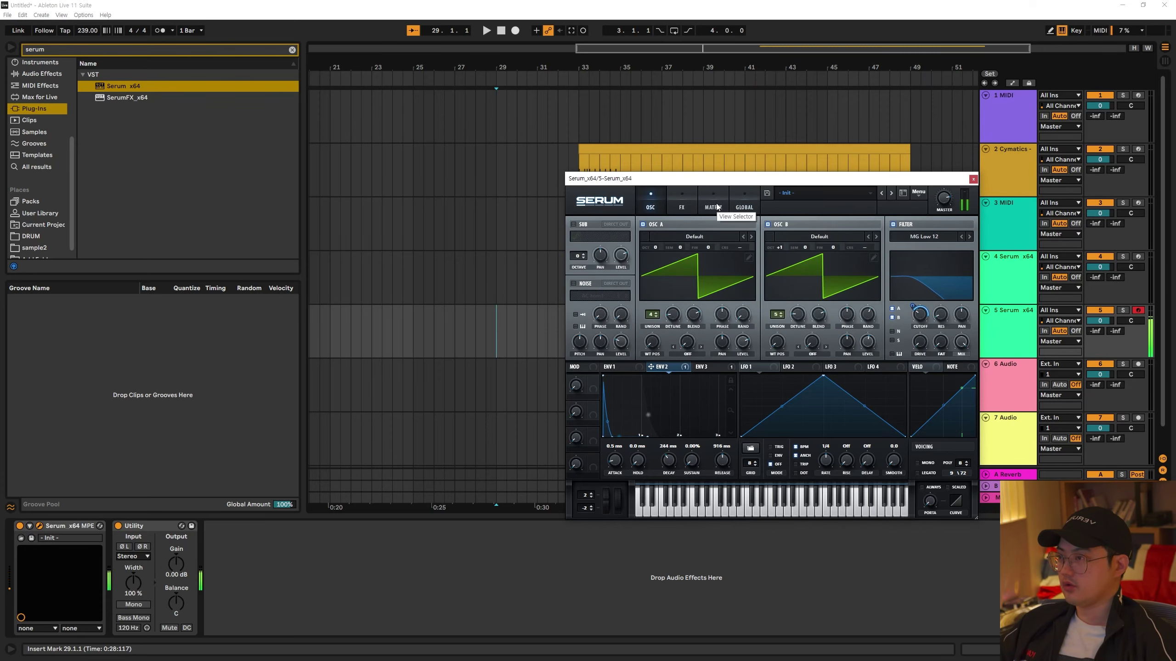
pyautogui.click(685, 204)
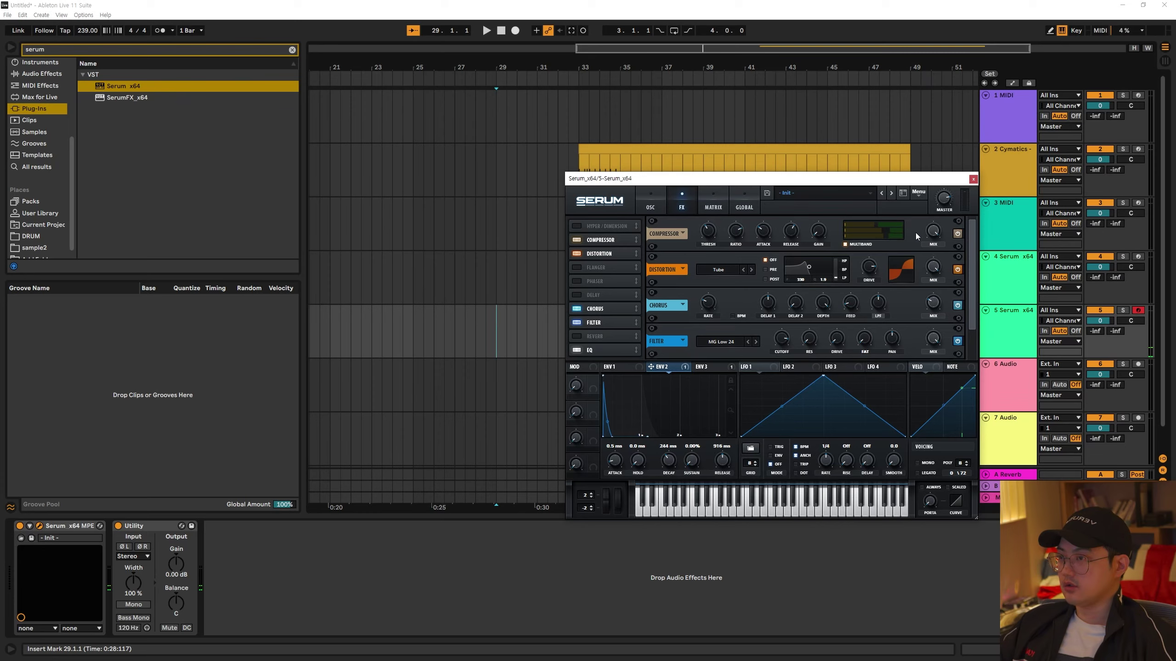
pyautogui.click(649, 210)
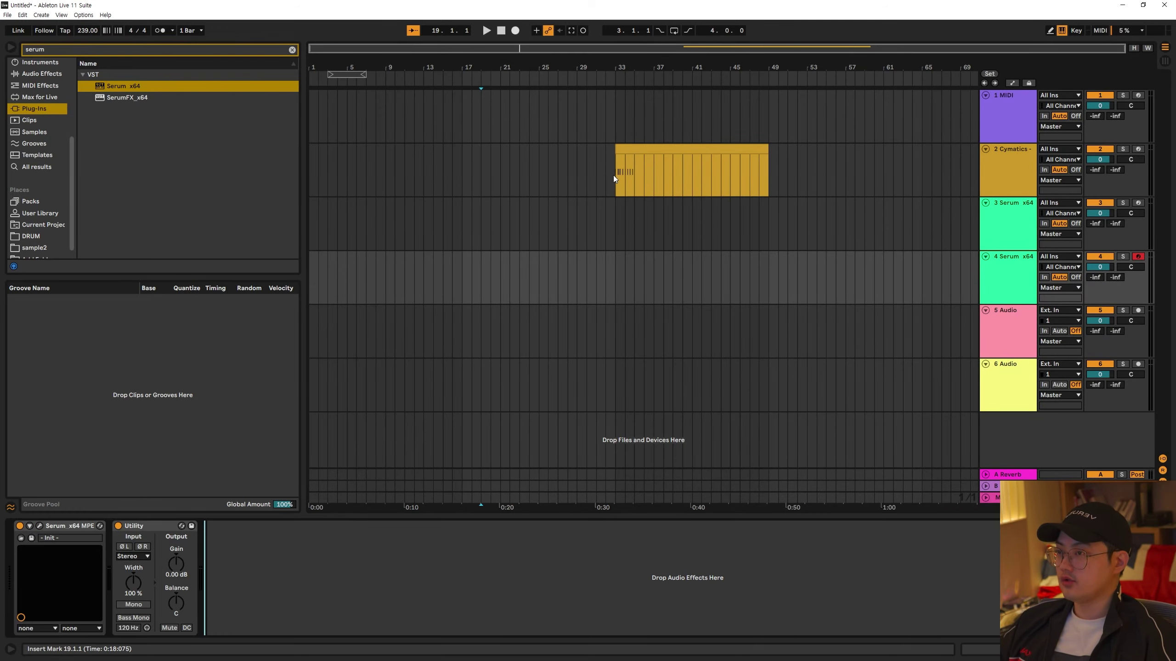
# Place the insert marker at bar 33 on the Cymatics track and audition its Weird Perc 24 sample with repeated notes
pyautogui.click(614, 175)
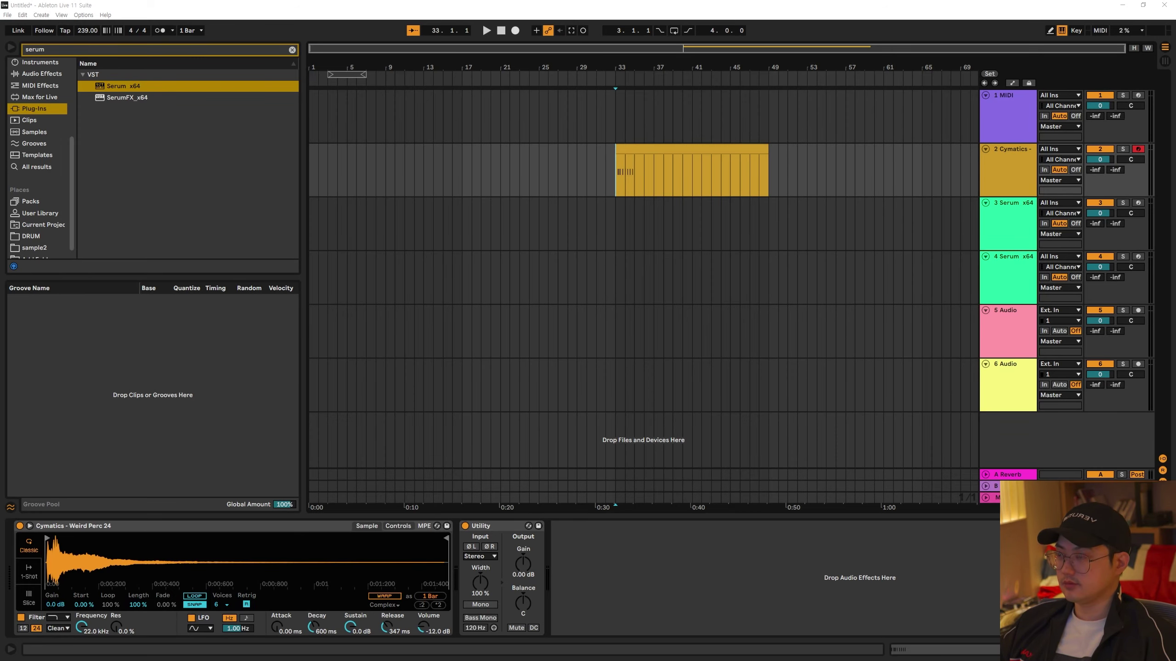
pyautogui.click(644, 184)
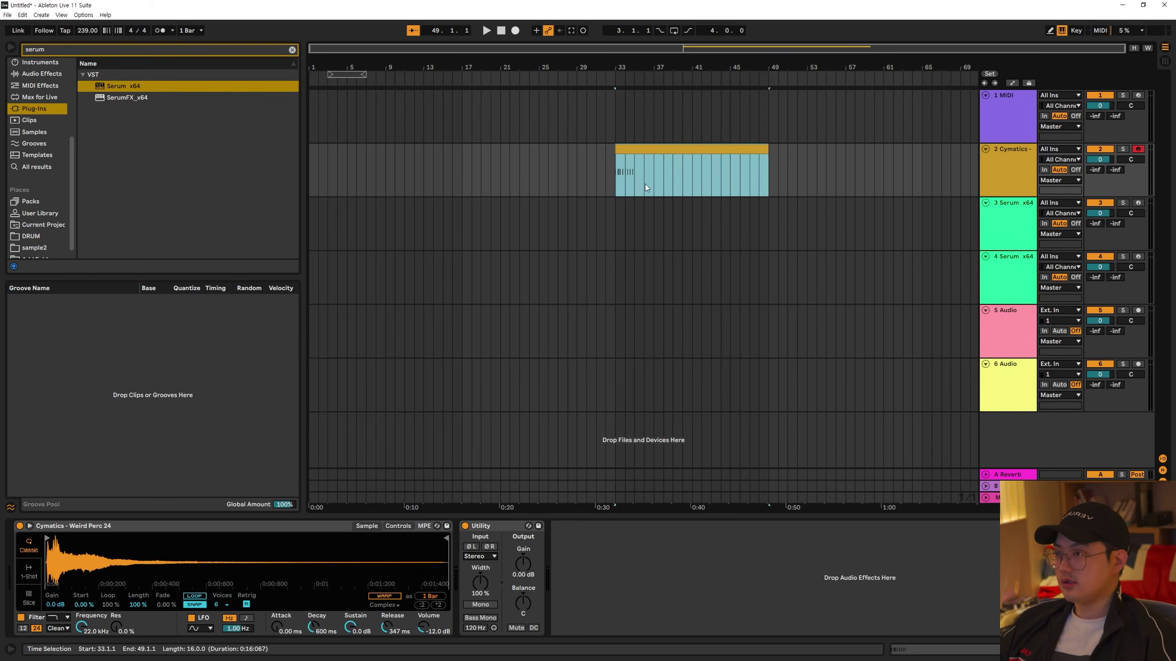
pyautogui.scroll(3, 645, 183)
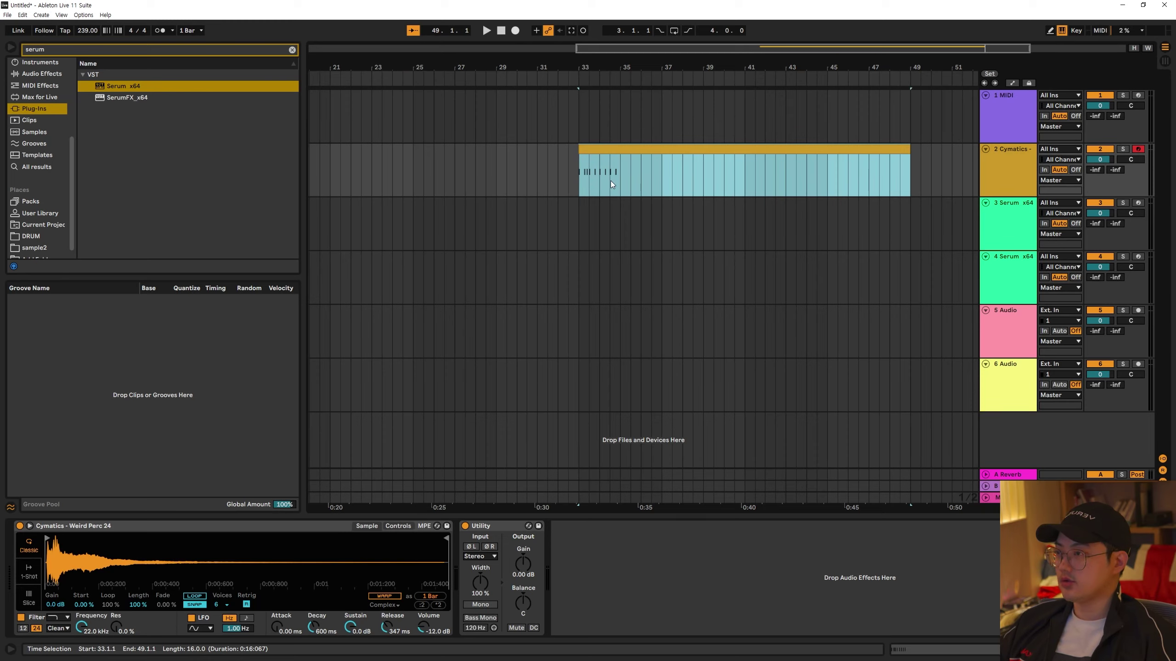
pyautogui.click(579, 180)
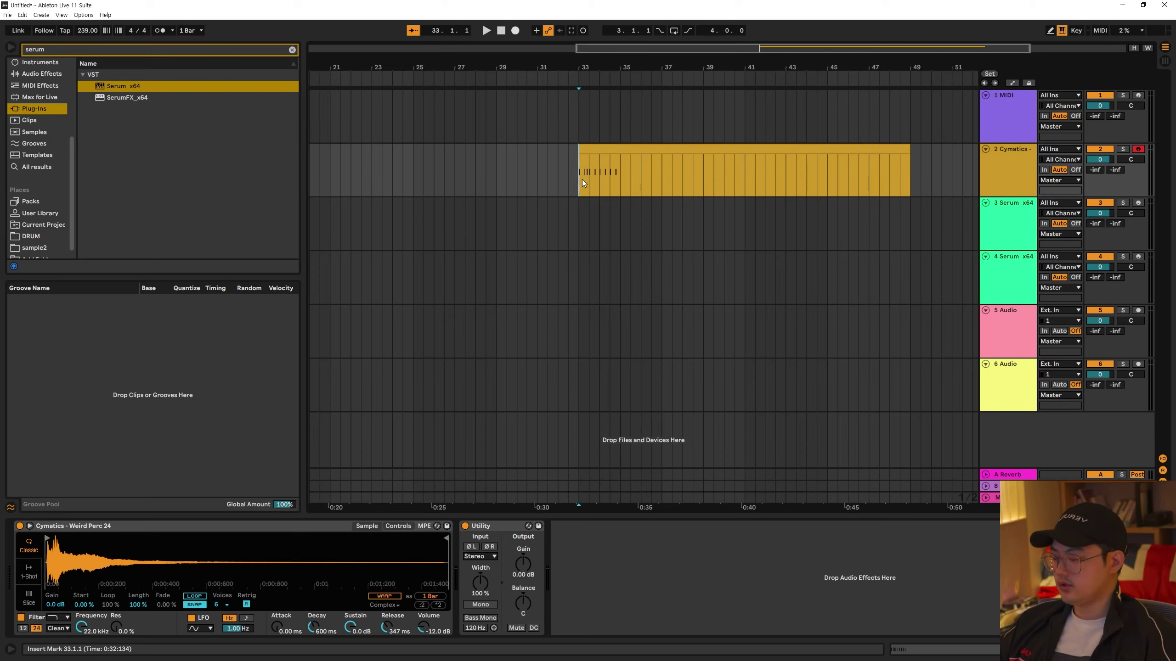
pyautogui.press('a')
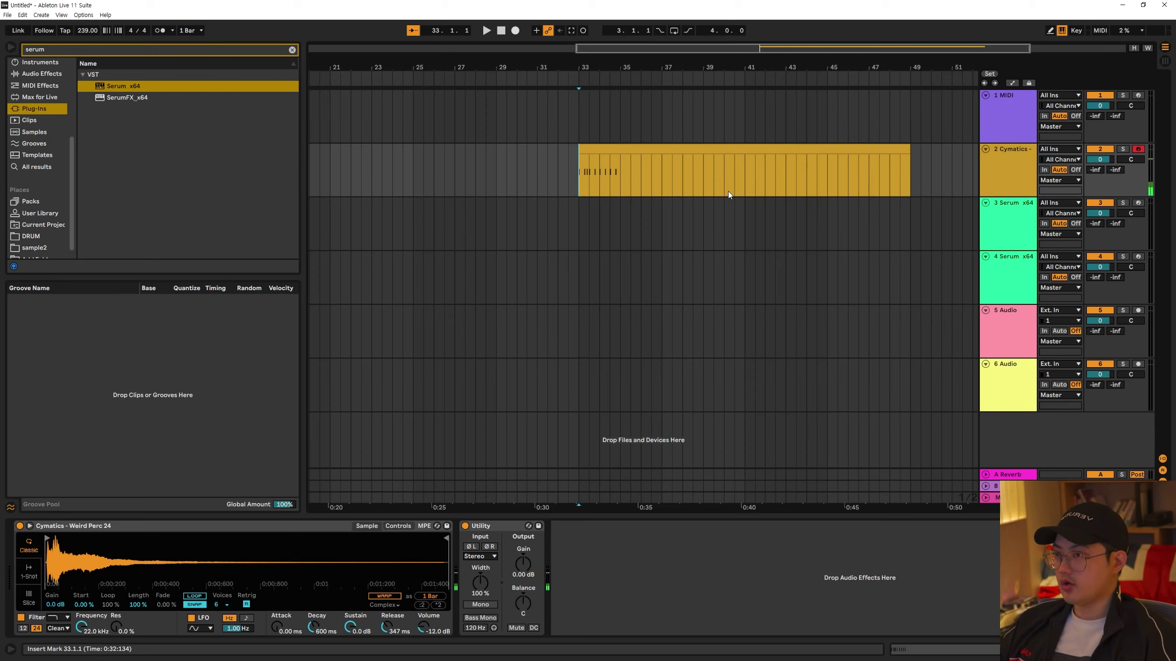
pyautogui.press('a')
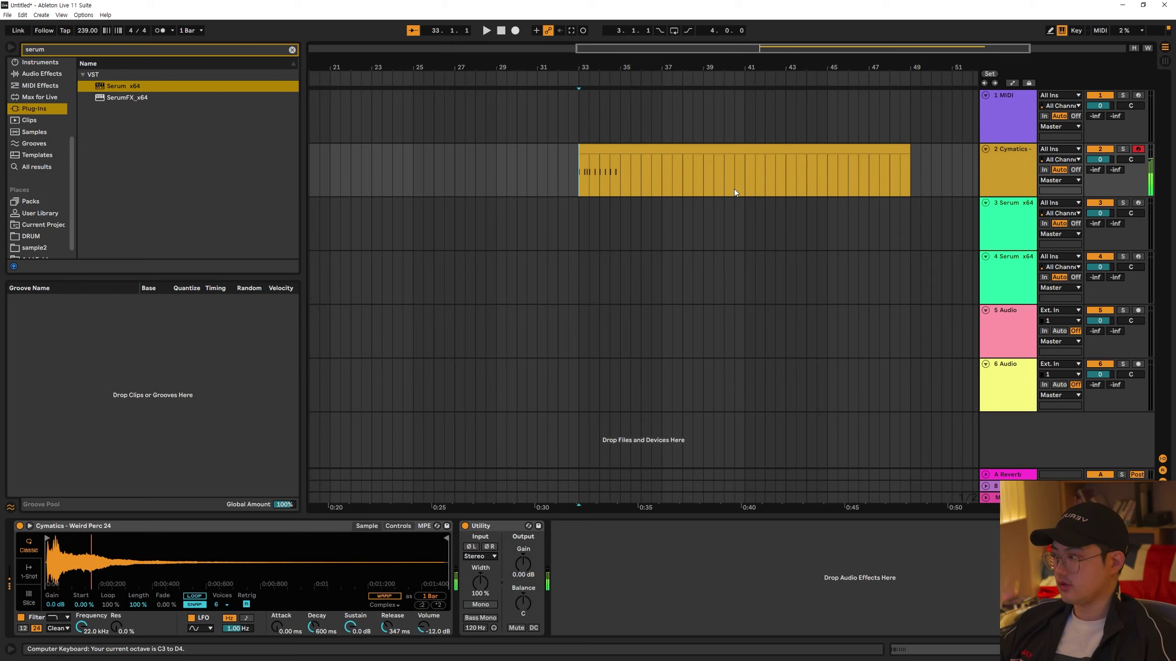
pyautogui.press('a')
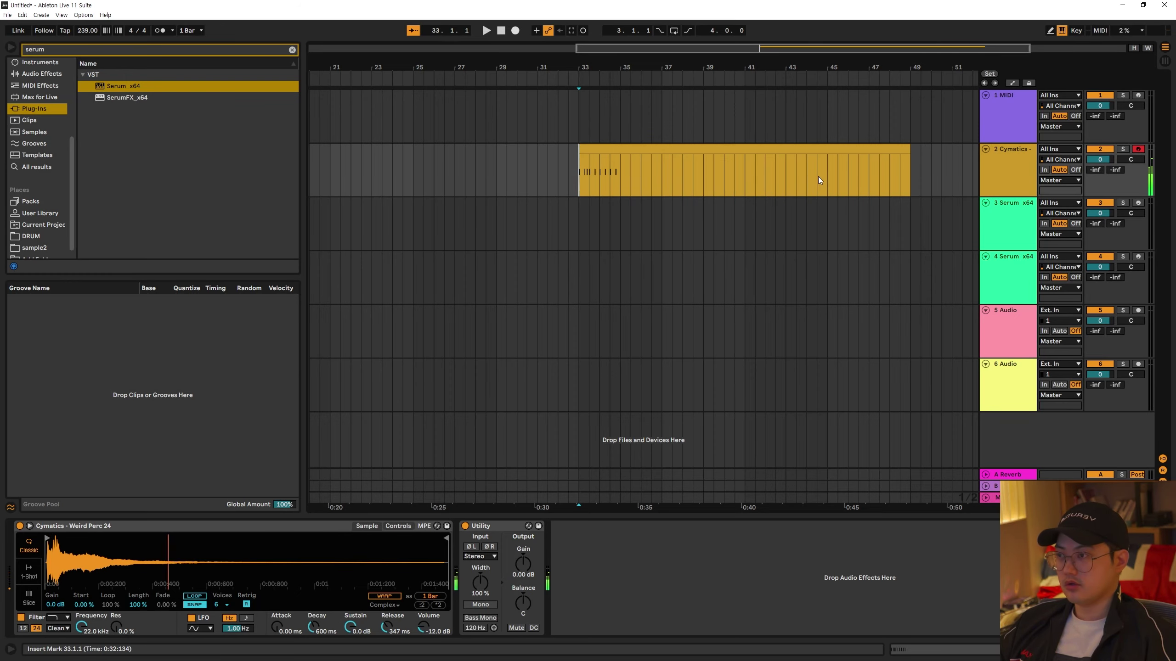
# Open the Cymatics clip's pitch bend envelope and play the clip to hear the pitch fall
pyautogui.click(601, 151)
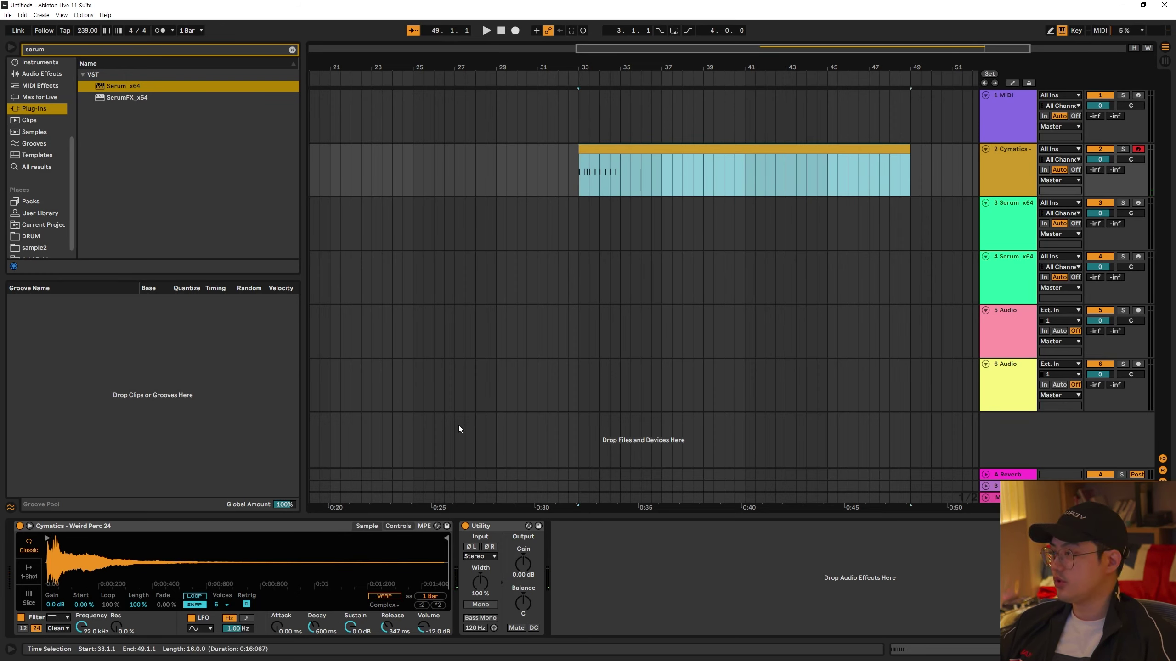
pyautogui.hotkey('shift', 'Tab')
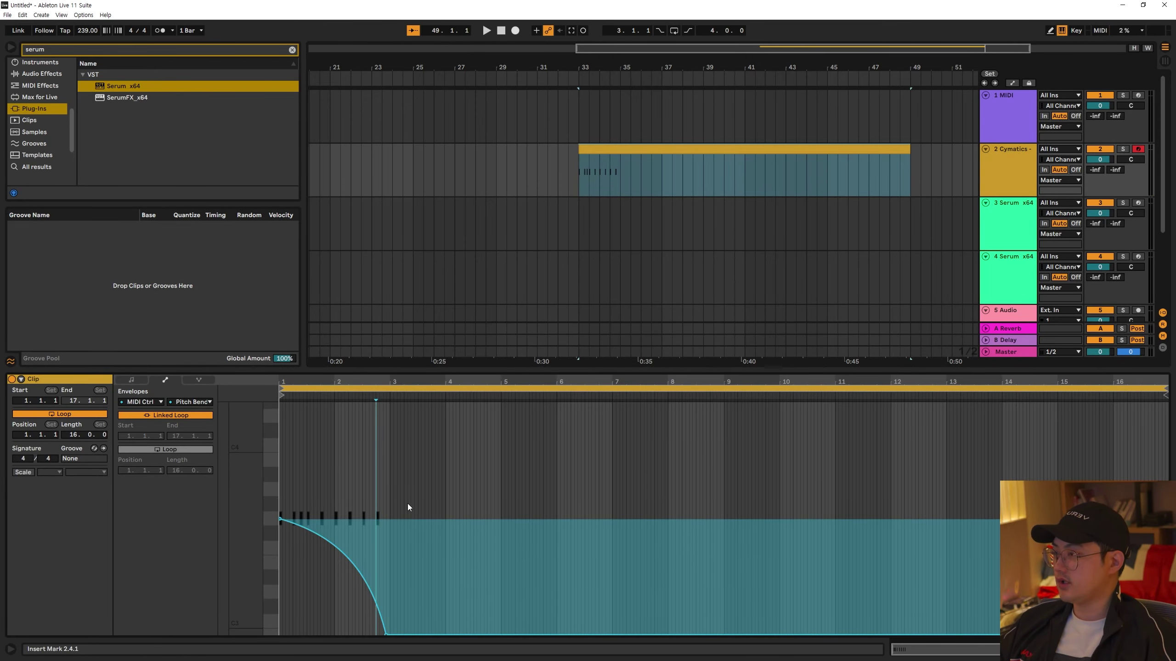
pyautogui.press('space')
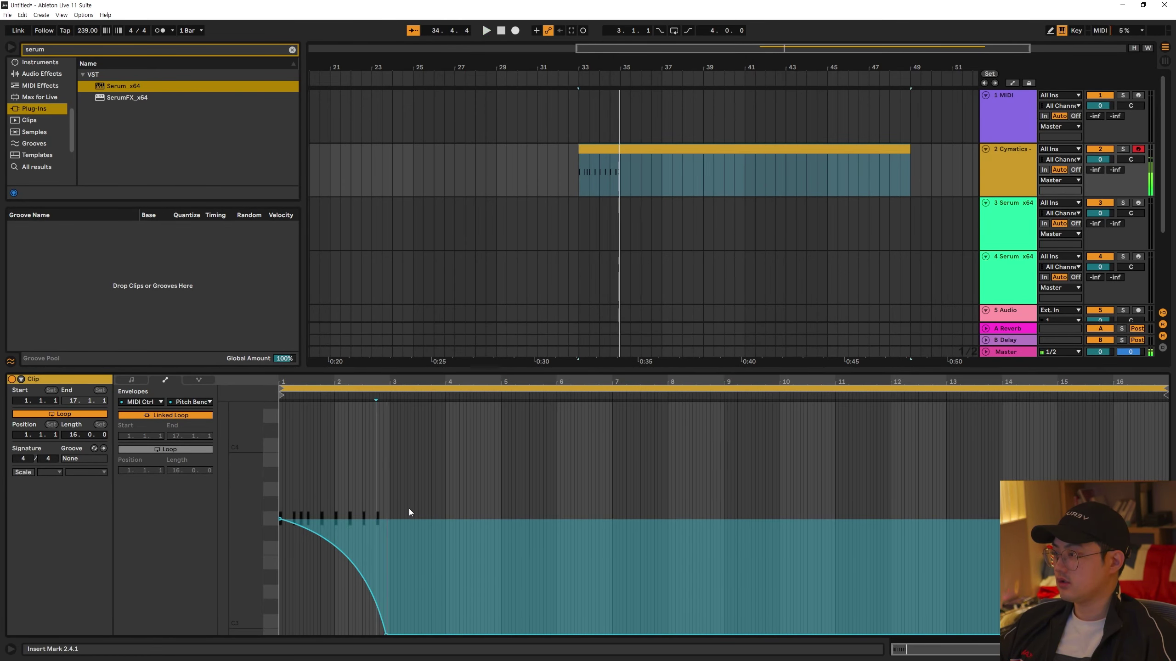
# Show the Cymatics track's Weird Perc 24 device chain and select bars 33 to 35 of its clip
pyautogui.hotkey('shift', 'Tab')
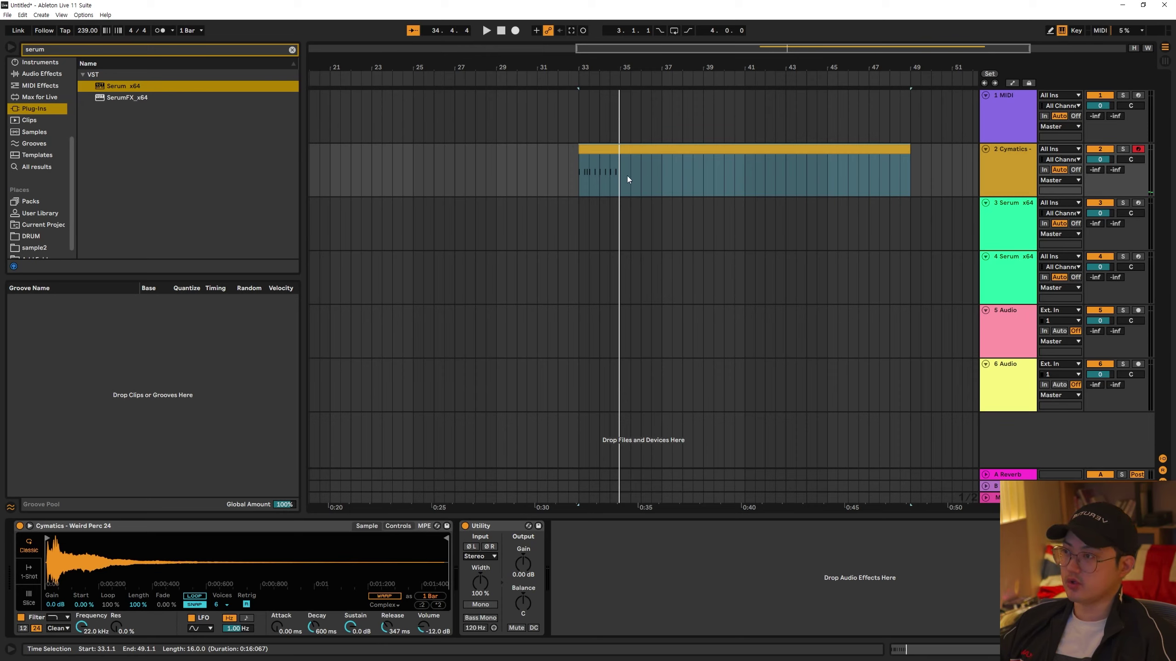
pyautogui.click(576, 178)
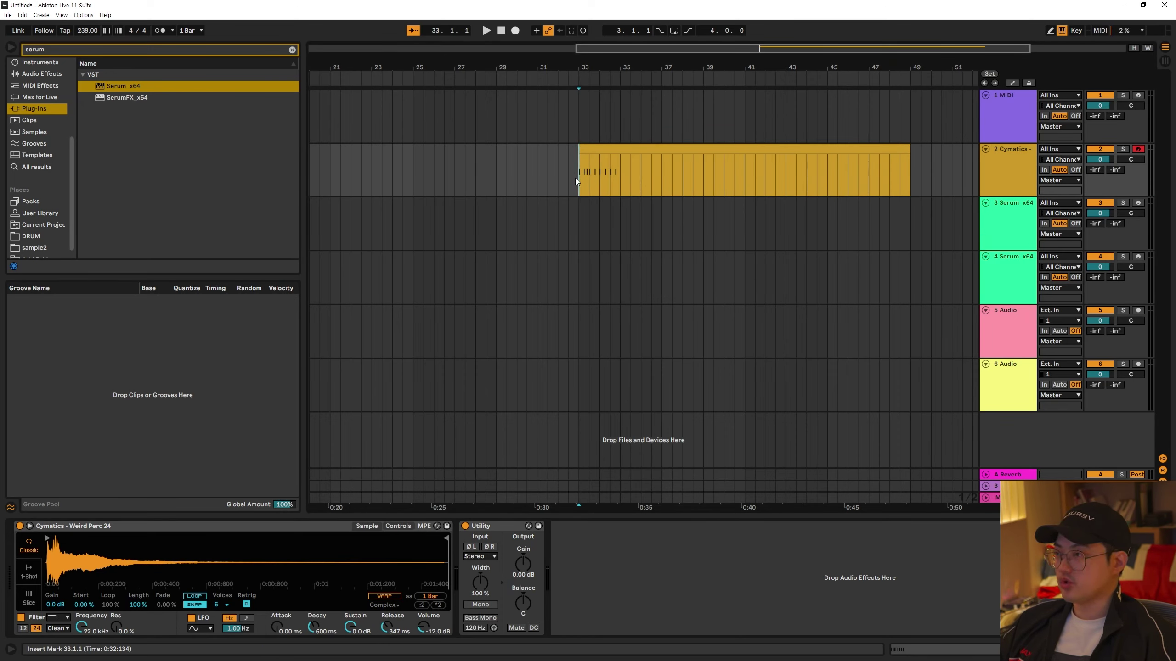
pyautogui.moveTo(576, 178); pyautogui.dragTo(910, 178)
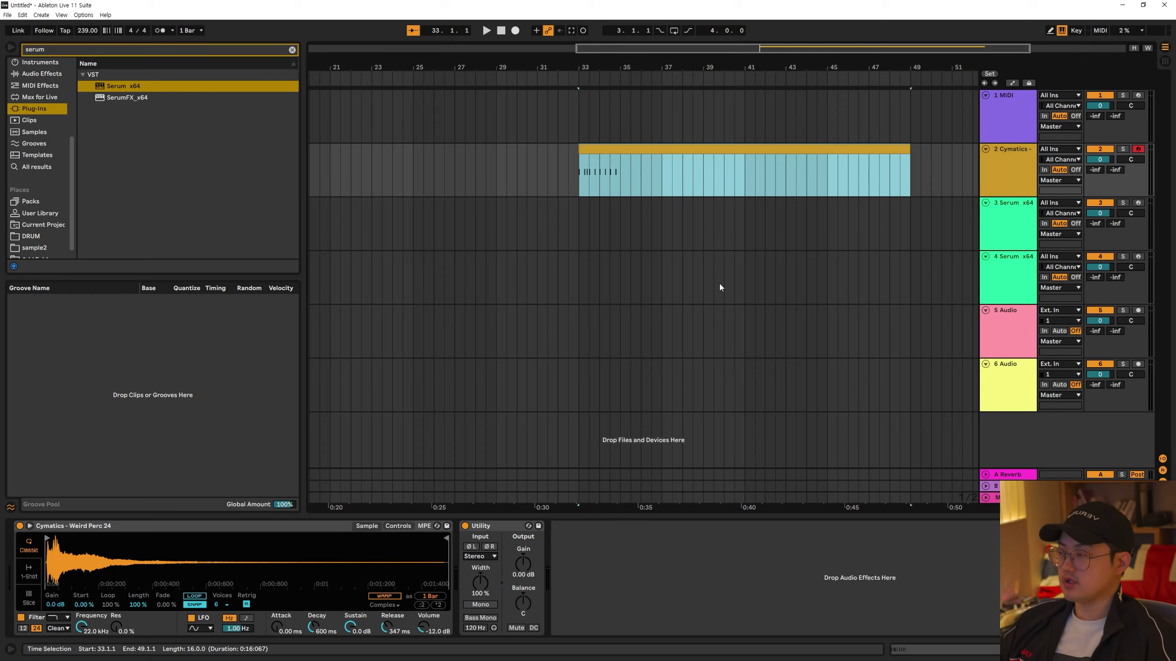
pyautogui.click(580, 173)
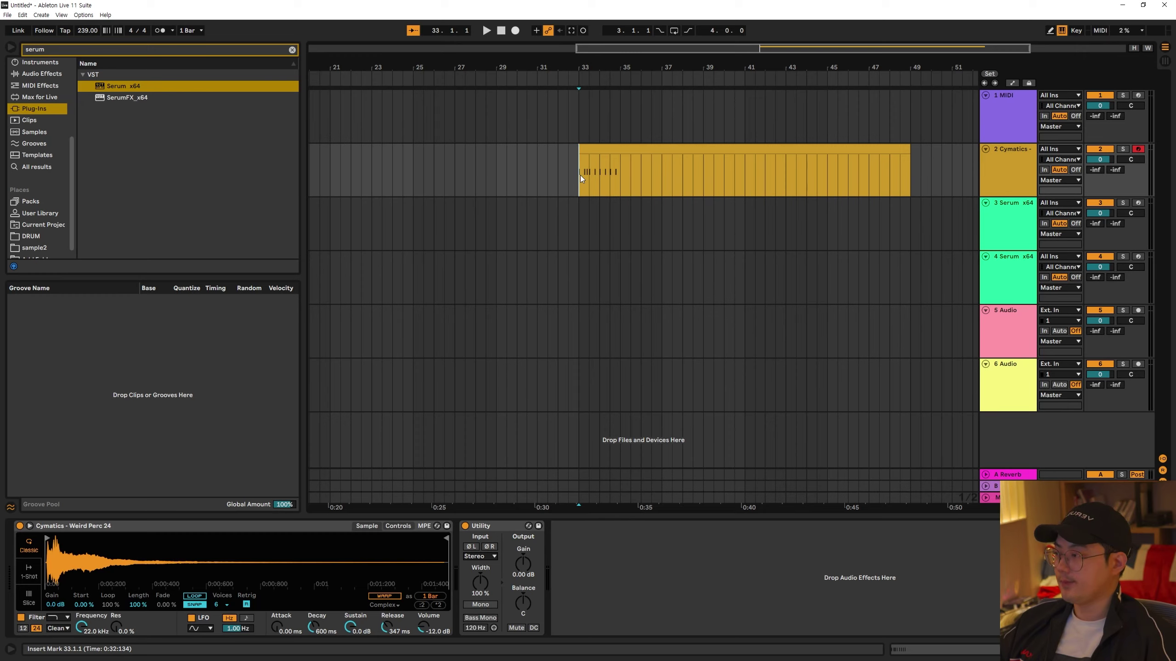
pyautogui.moveTo(581, 180); pyautogui.dragTo(621, 181)
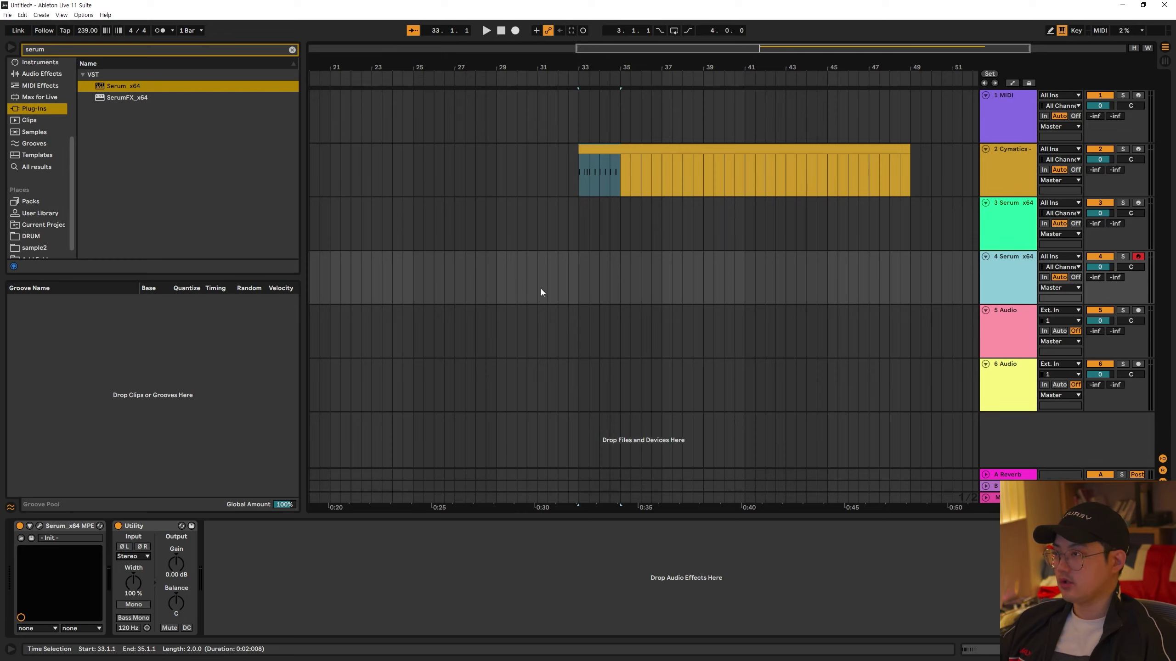
pyautogui.click(527, 279)
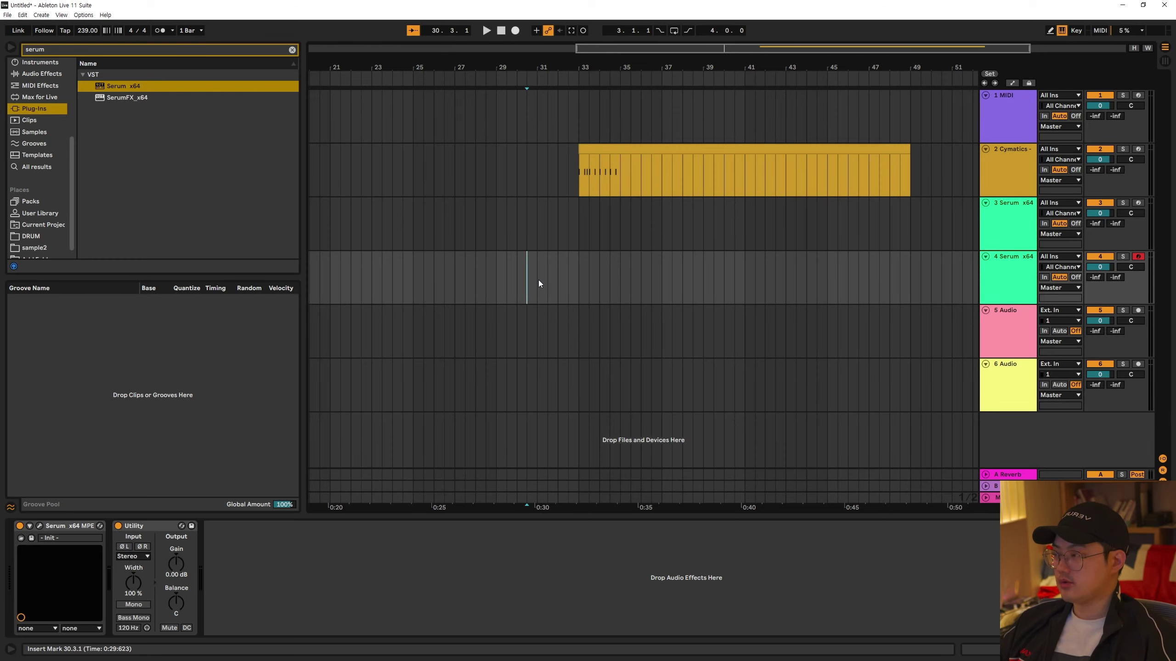
pyautogui.click(559, 171)
pyautogui.click(599, 150)
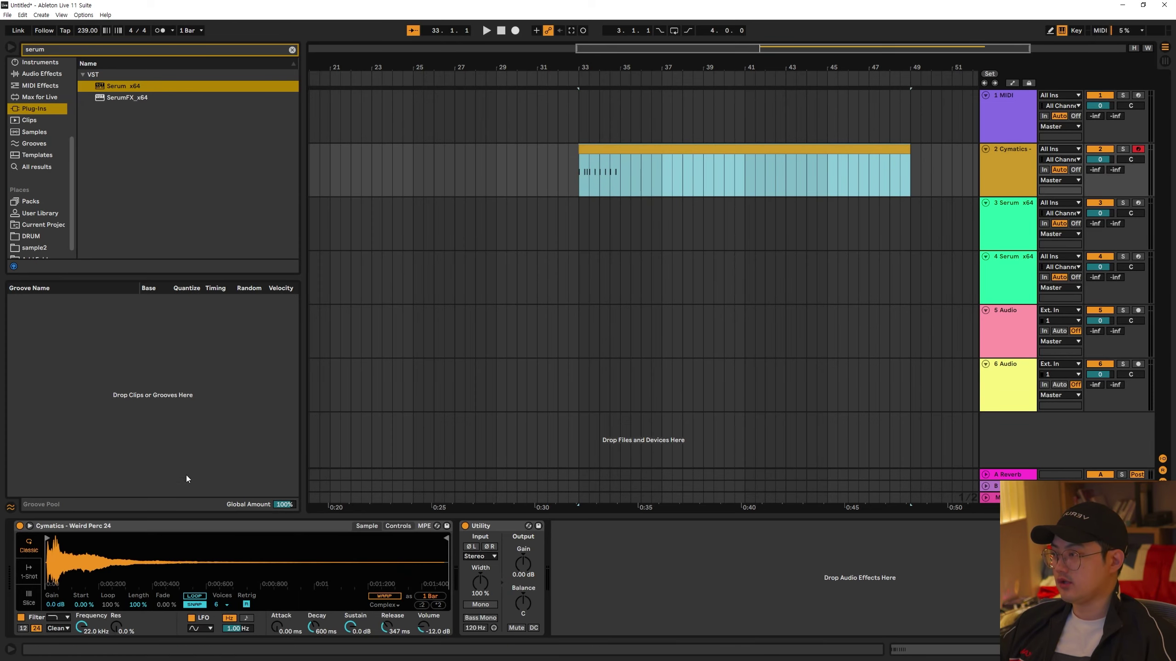
pyautogui.click(537, 181)
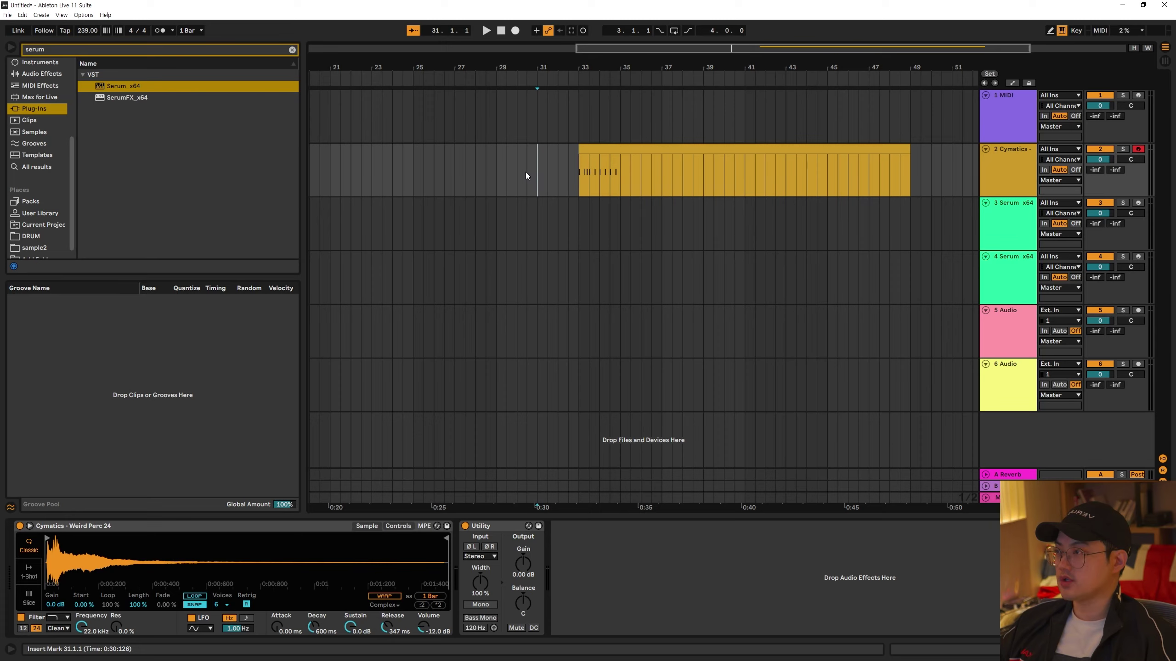
# Insert a new MIDI track directly below the Cymatics track, and place the insert marker at bar 33 on the Cymatics track
pyautogui.click(587, 148)
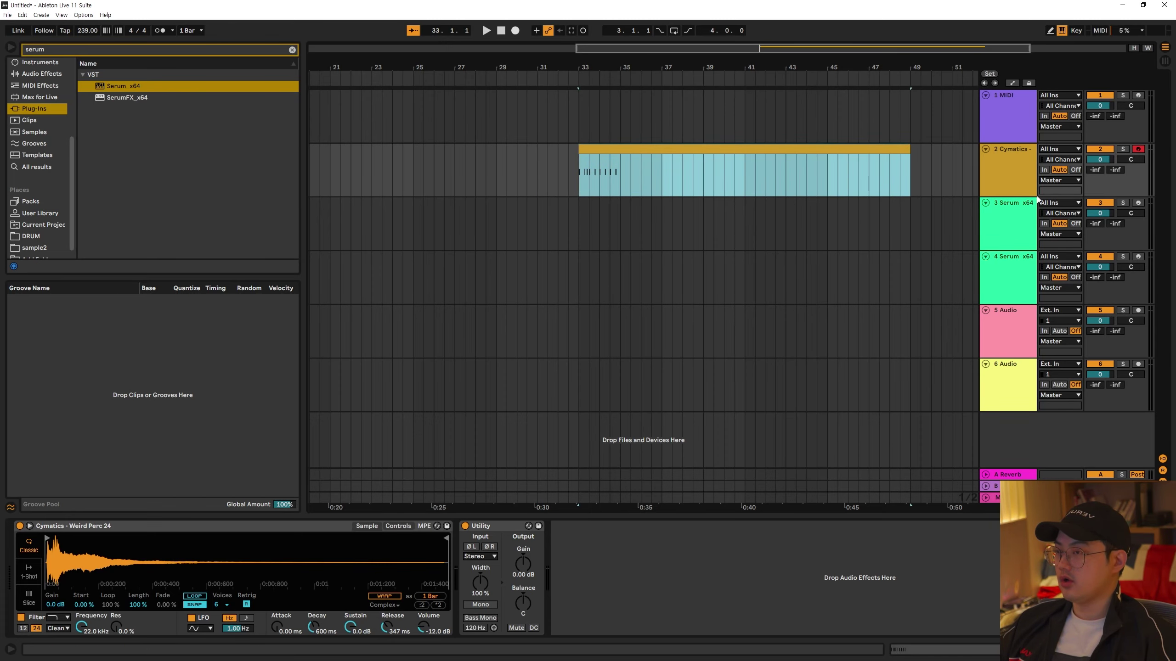
pyautogui.click(1020, 182)
pyautogui.hotkey('ctrl', 'shift', 't')
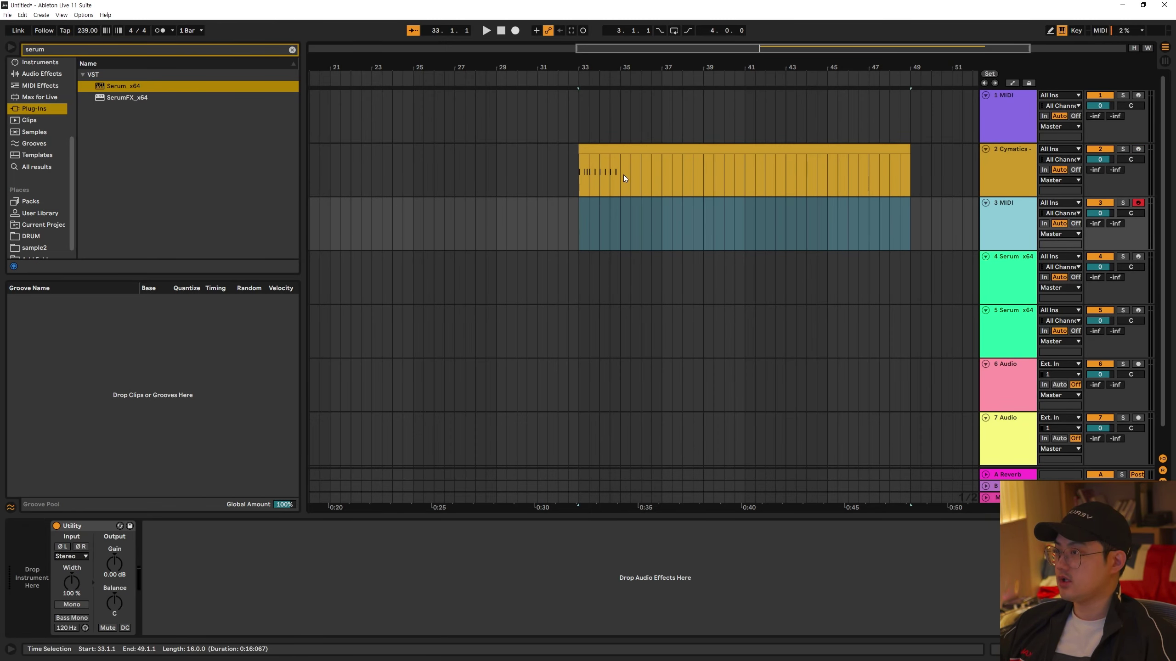
pyautogui.click(591, 175)
pyautogui.press('Left')
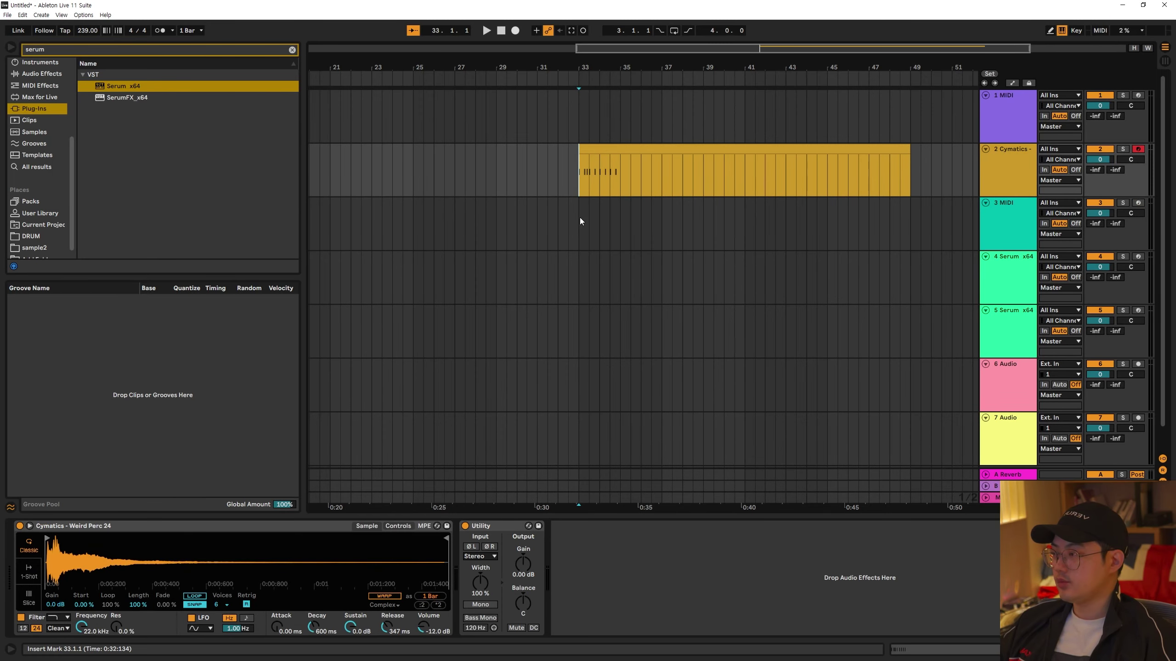